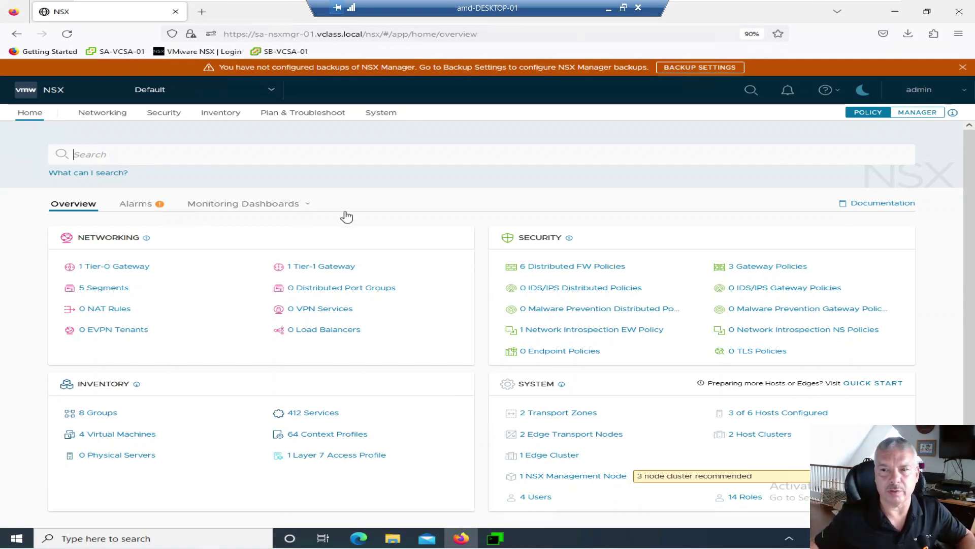
# - Go to Security > Distributed Firewall, show category-specific rules, and expand Default Layer3's three Allow rules
pyautogui.click(303, 204)
pyautogui.click(167, 115)
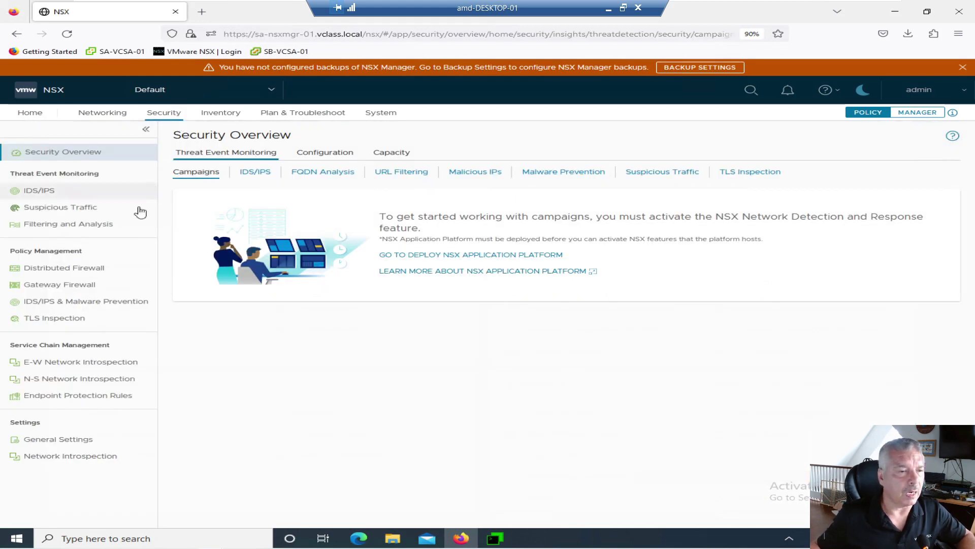
pyautogui.click(99, 271)
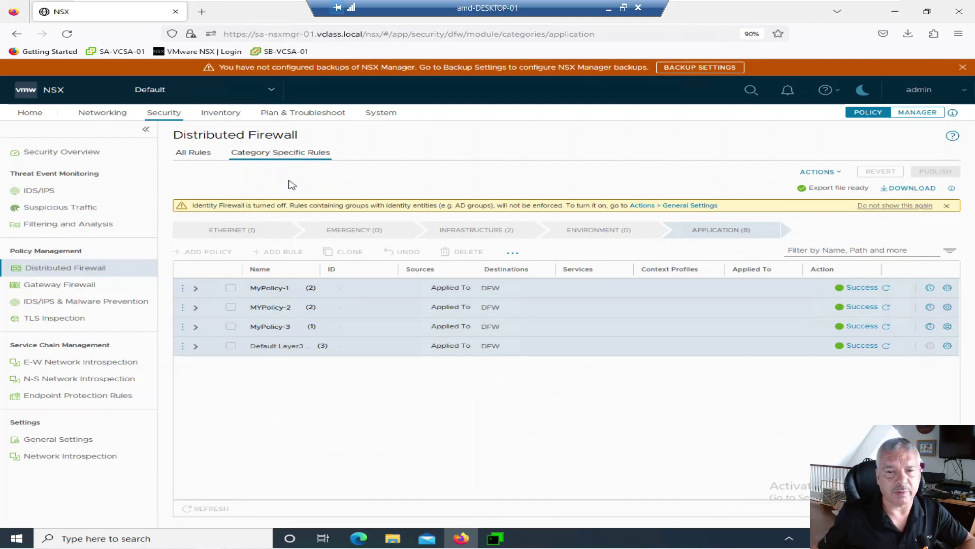
pyautogui.click(200, 153)
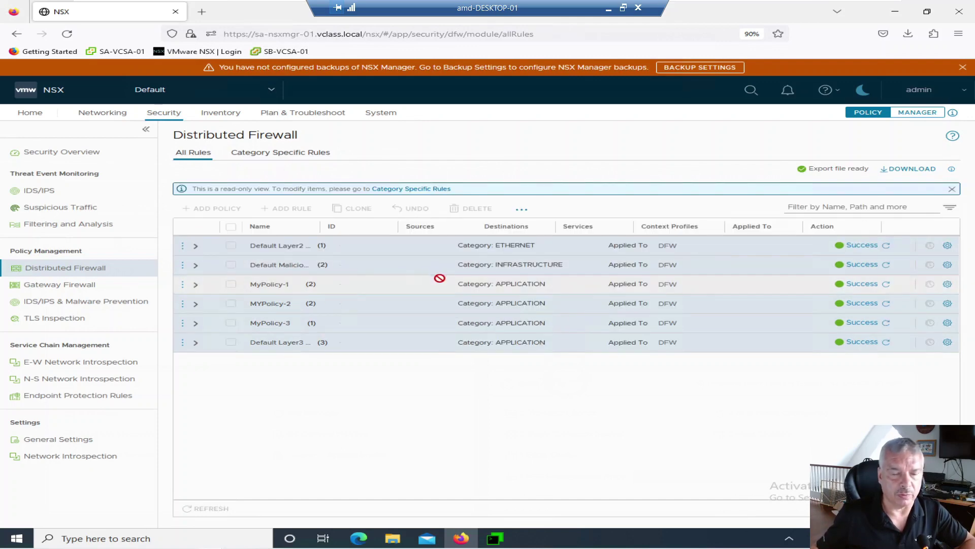
pyautogui.click(310, 155)
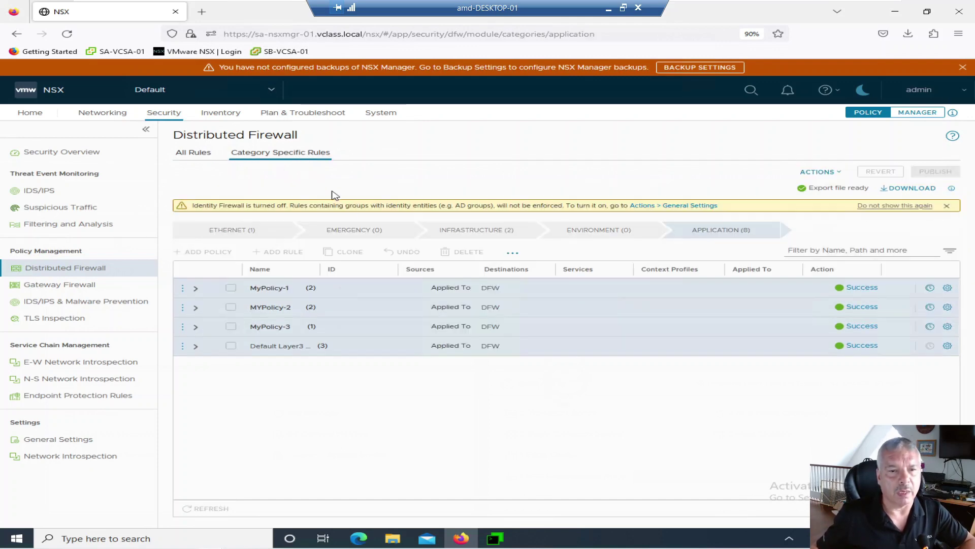
pyautogui.click(196, 347)
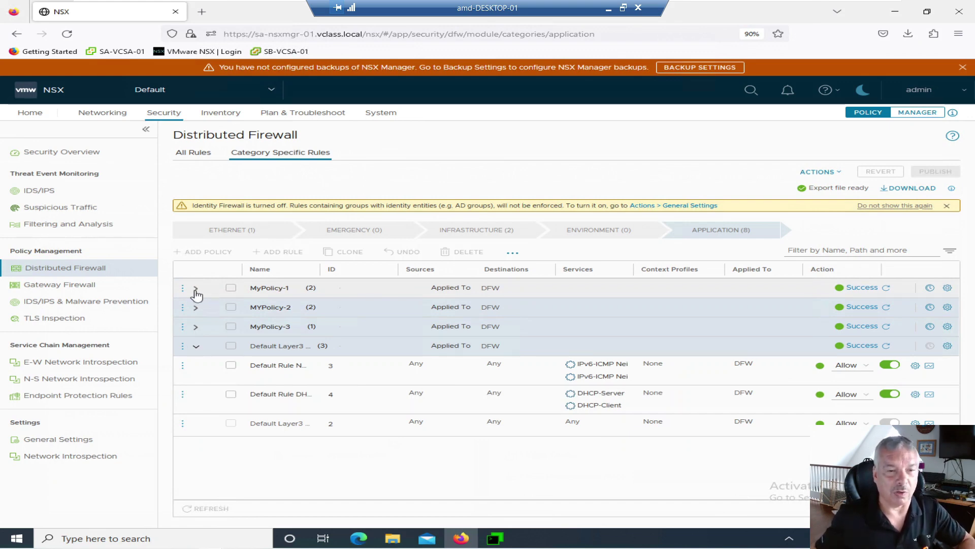
# - Expand MyPolicy-1, MyPolicy-2 and MyPolicy-3 to list their rules, including SSH-only Rule-5
pyautogui.click(196, 289)
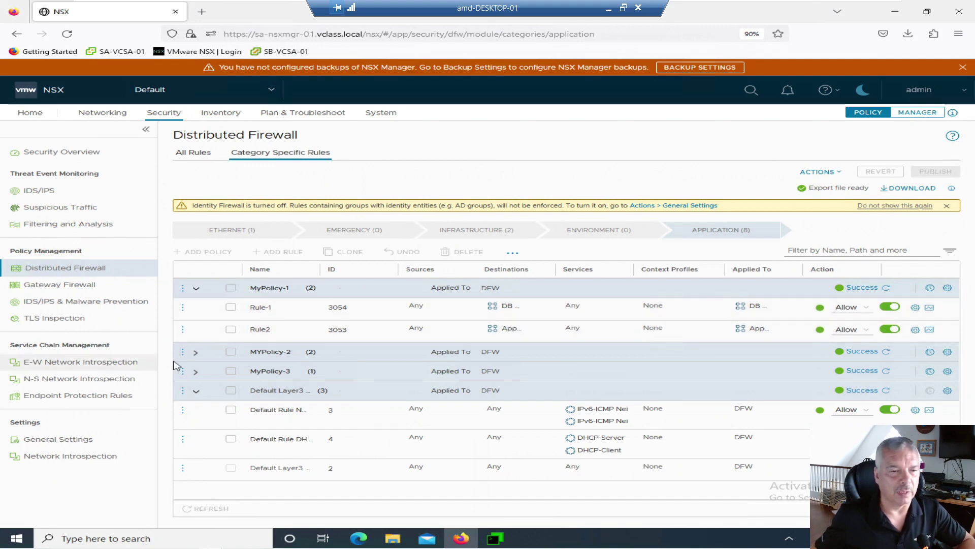
pyautogui.click(195, 352)
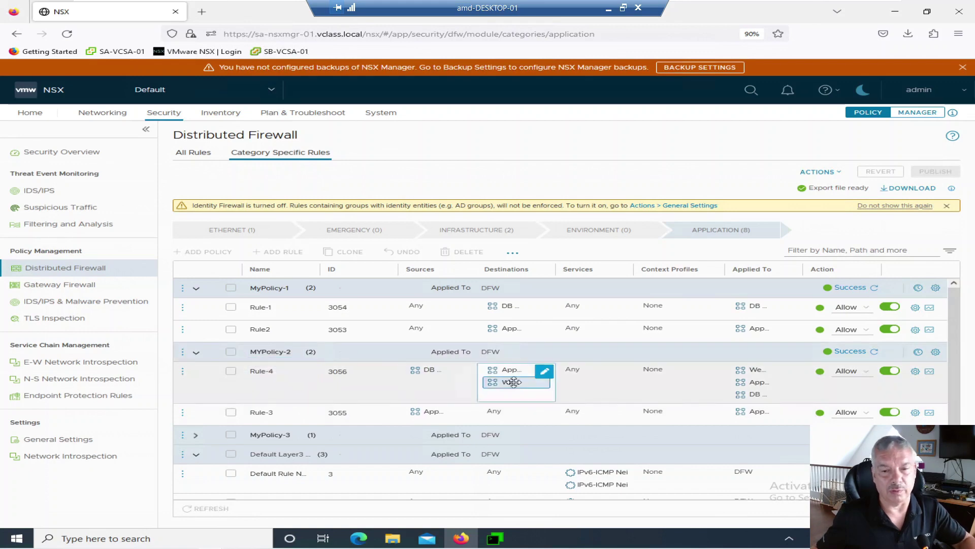
pyautogui.click(196, 436)
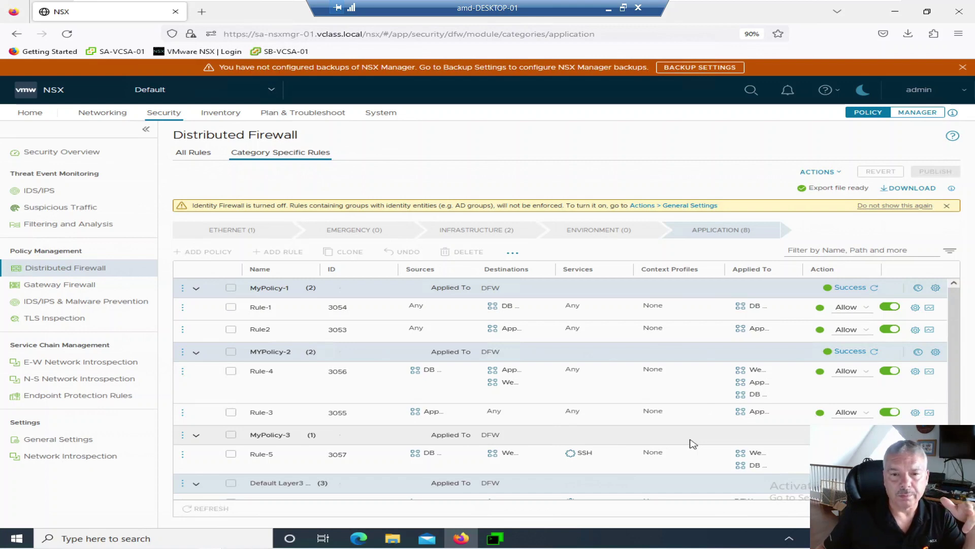
# - Start Export FW Configuration from the Distributed Firewall ACTIONS menu
pyautogui.moveTo(613, 370)
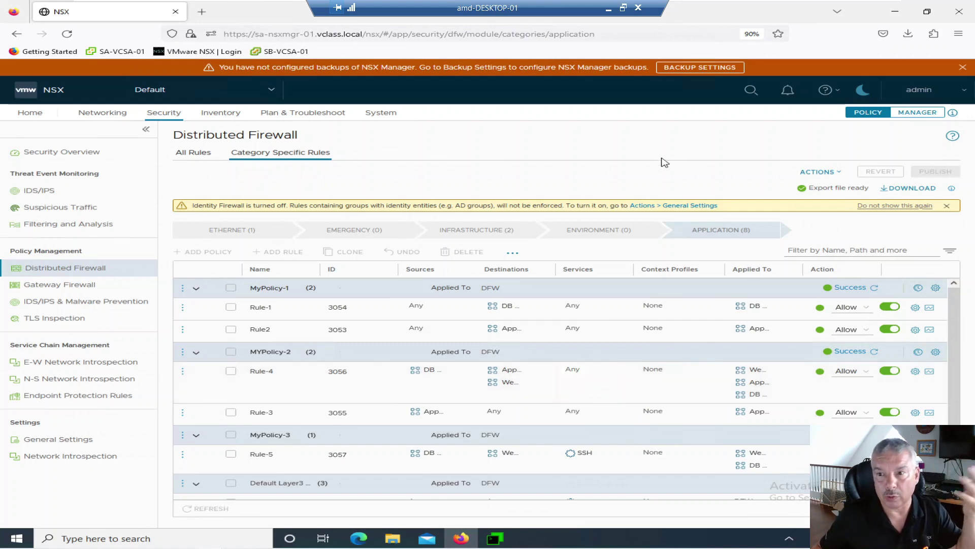
pyautogui.click(820, 171)
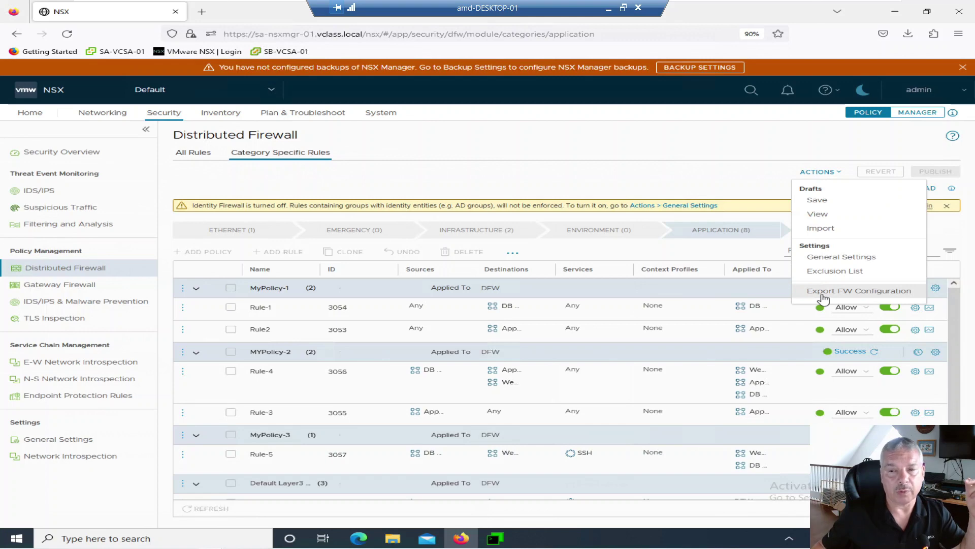
pyautogui.click(824, 292)
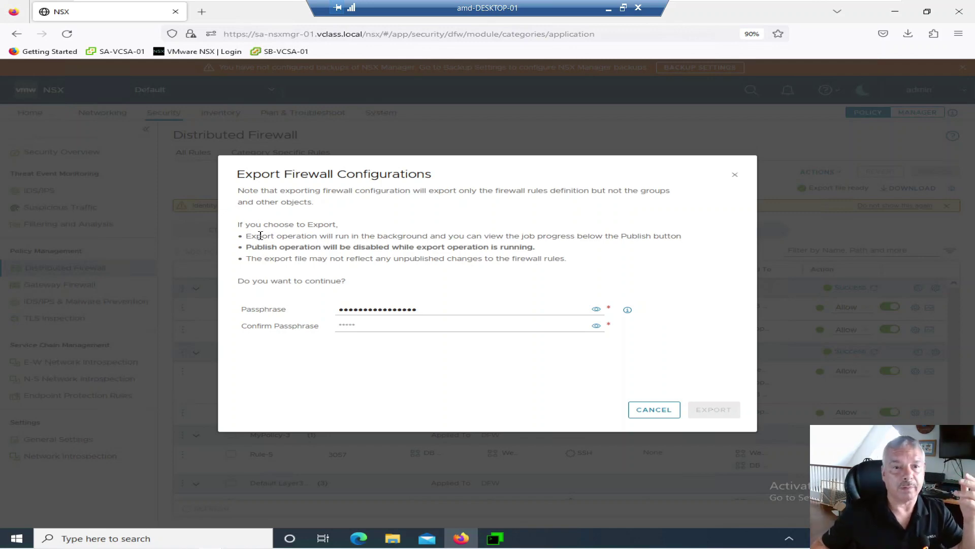
# - Enter the revealed passphrase again in Confirm Passphrase and export the firewall configuration
pyautogui.moveTo(268, 192); pyautogui.dragTo(325, 205)
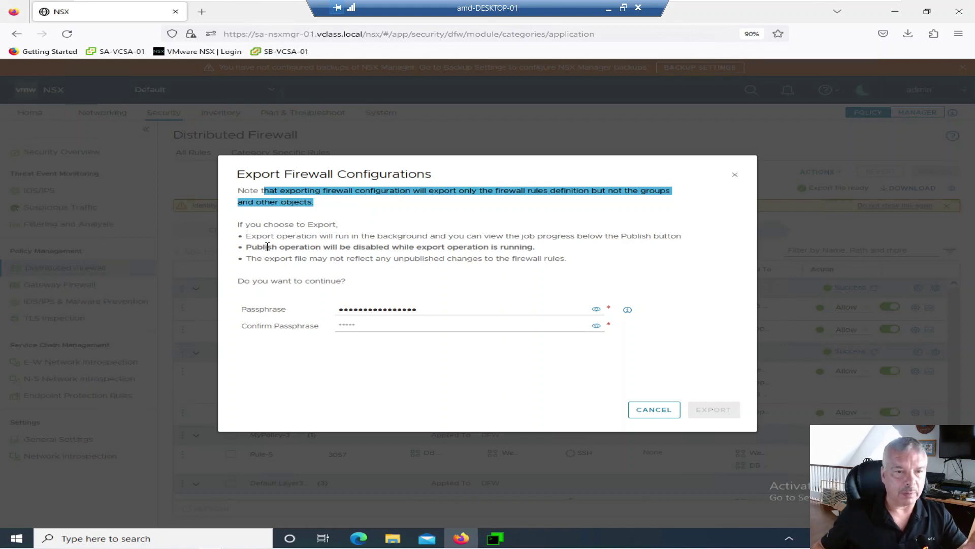
pyautogui.moveTo(264, 246); pyautogui.dragTo(513, 248)
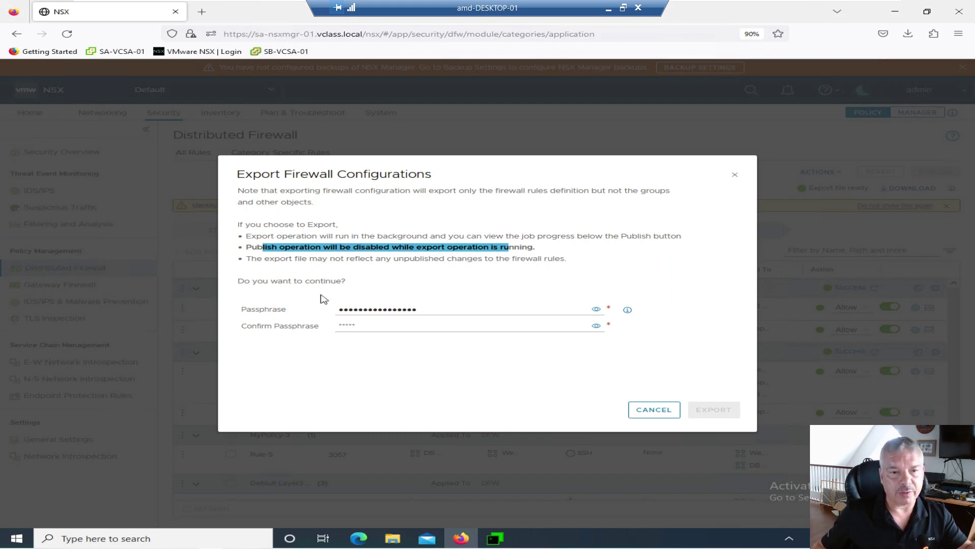
pyautogui.click(596, 310)
pyautogui.moveTo(425, 309); pyautogui.dragTo(309, 299)
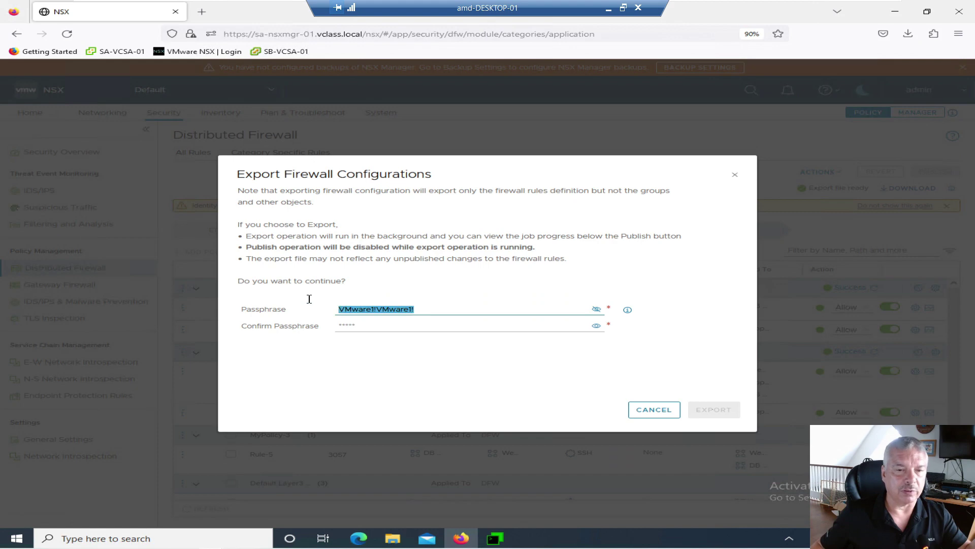
pyautogui.click(407, 324)
pyautogui.click(326, 324)
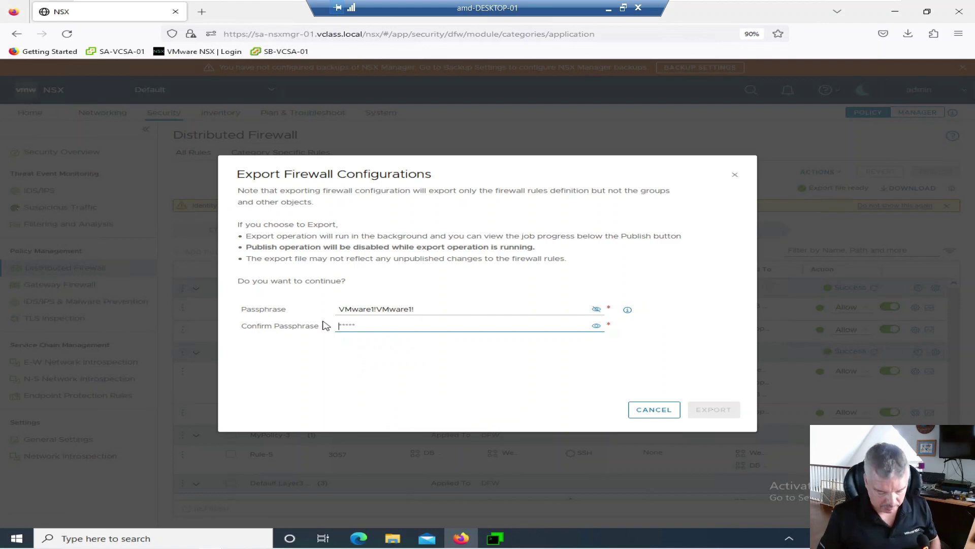
pyautogui.write('VM')
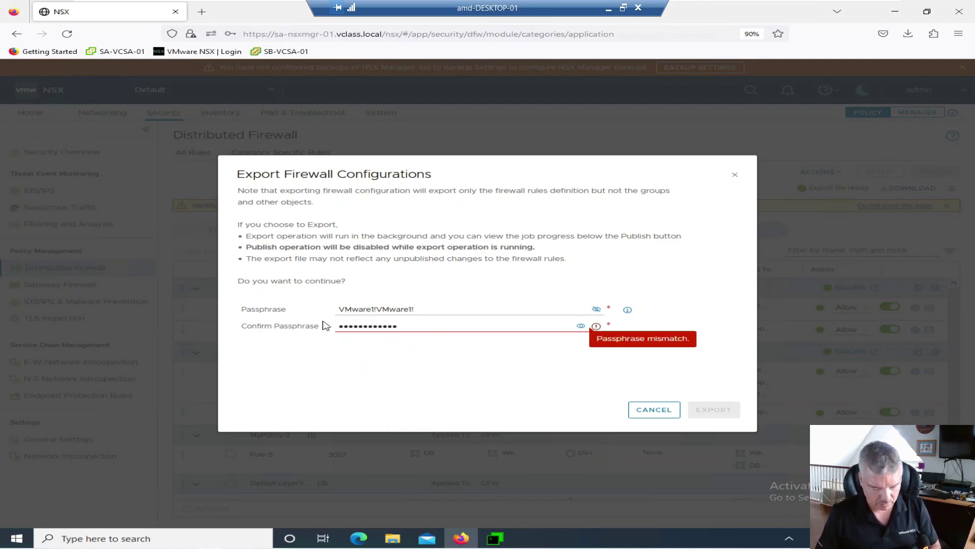
pyautogui.write('!')
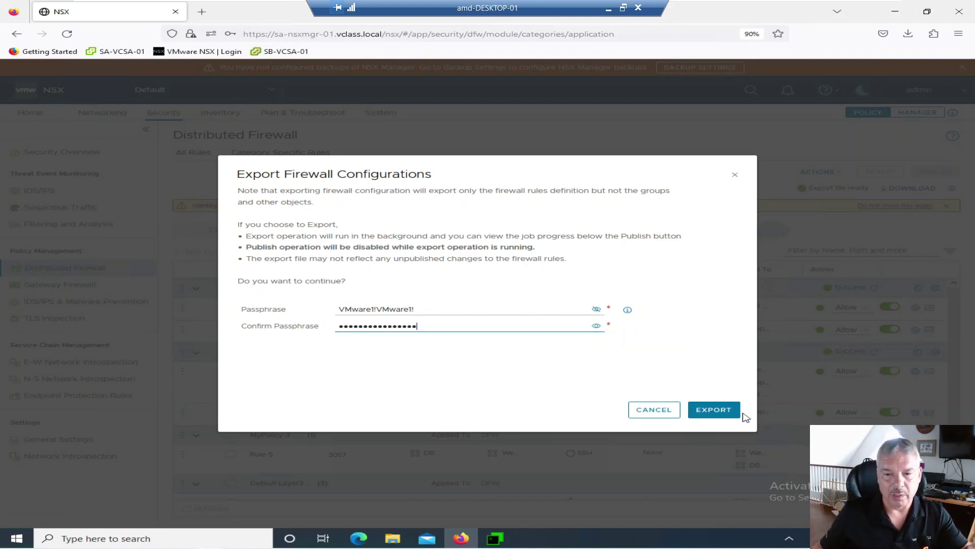
pyautogui.click(714, 410)
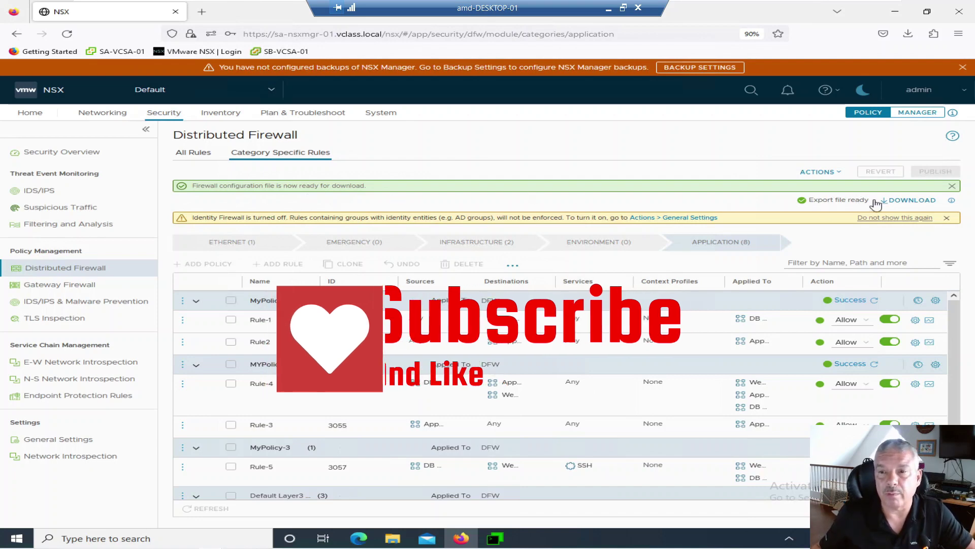
# - Download the export and save it as lm_dfw_config_20230722_0826 in C:\DFW Config
pyautogui.click(908, 201)
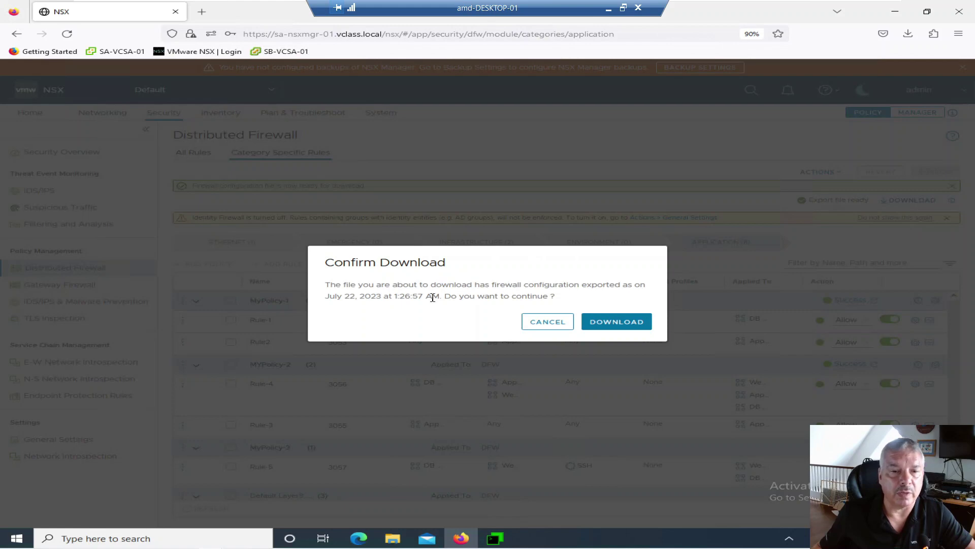
pyautogui.moveTo(335, 299); pyautogui.dragTo(436, 296)
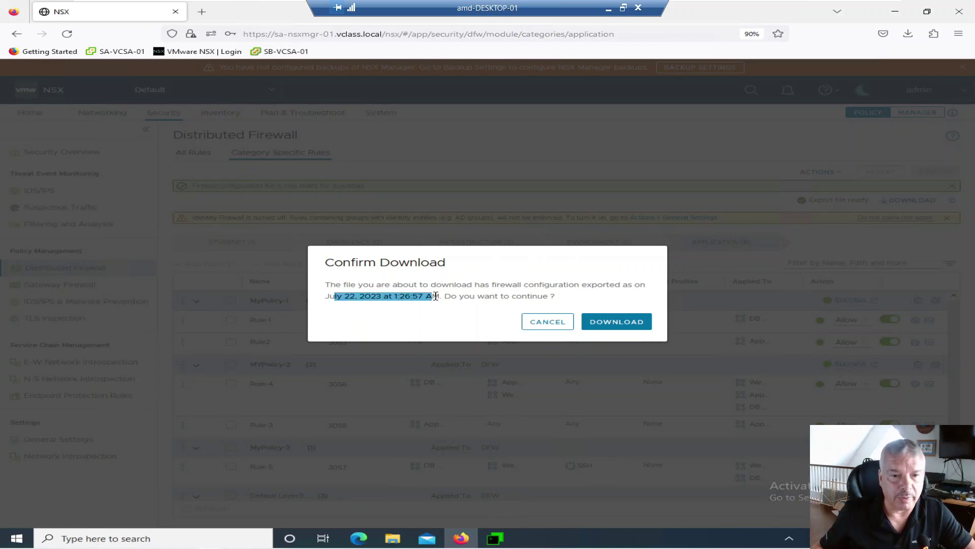
pyautogui.click(637, 323)
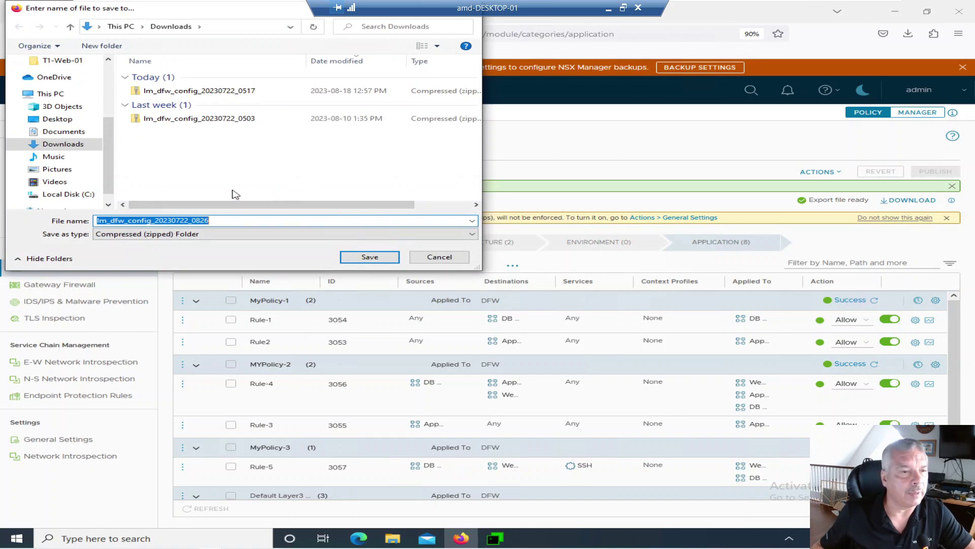
pyautogui.click(87, 197)
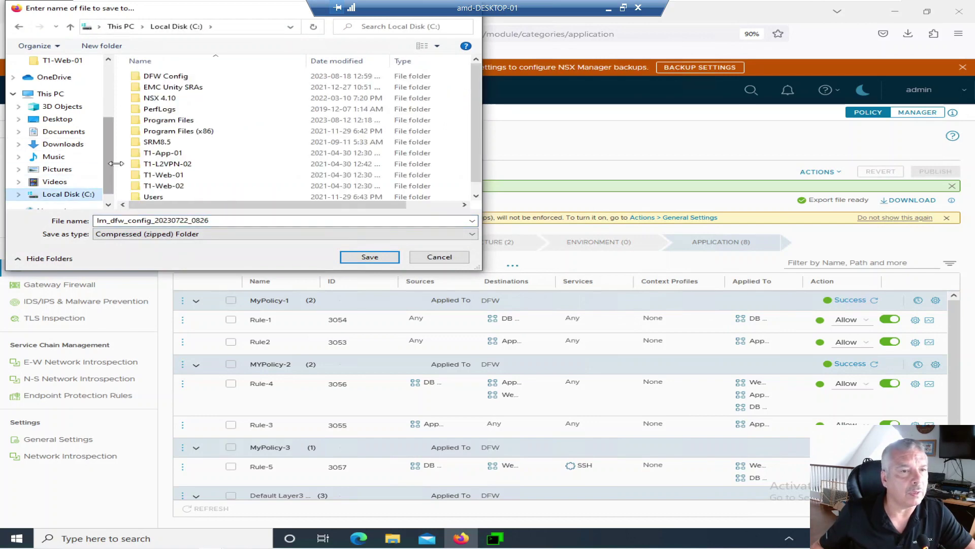
pyautogui.doubleClick(157, 77)
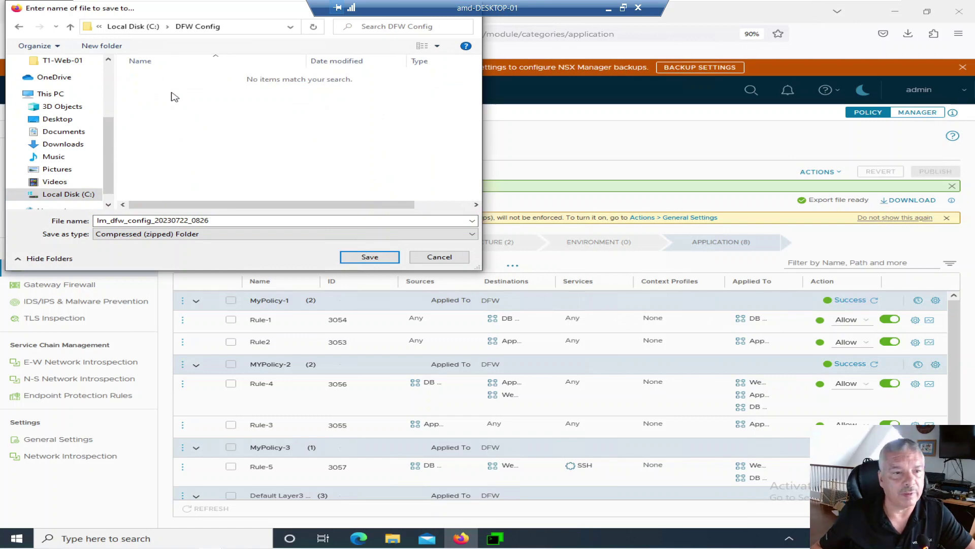
pyautogui.click(365, 257)
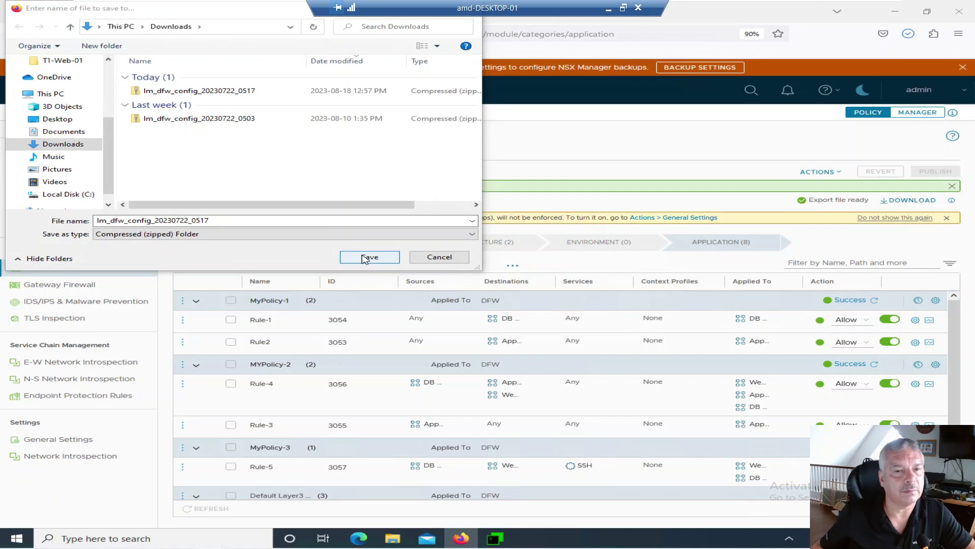
pyautogui.click(427, 259)
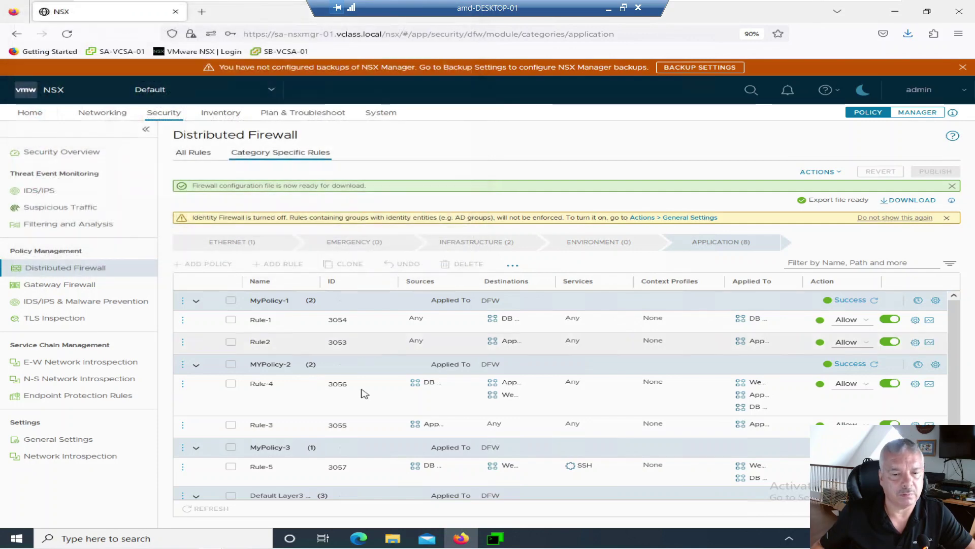
pyautogui.click(392, 540)
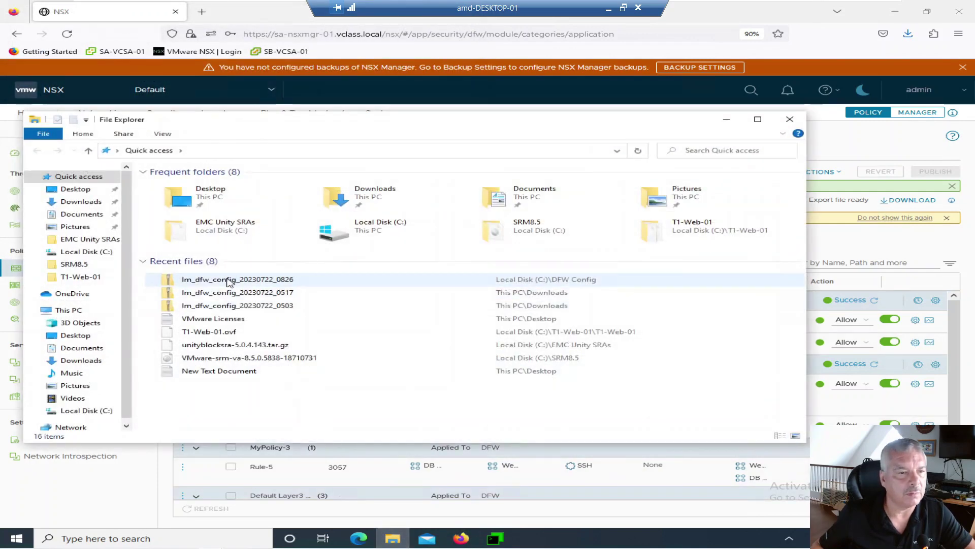
# - Extract the lm_dfw_config_20230722_0826 zip inside C:\DFW Config, then close both Explorer windows
pyautogui.click(103, 419)
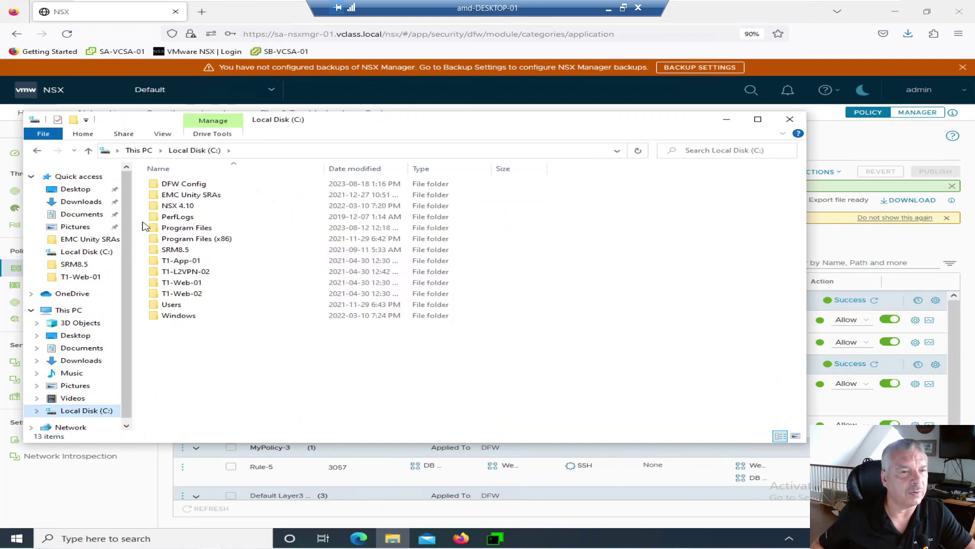
pyautogui.doubleClick(170, 183)
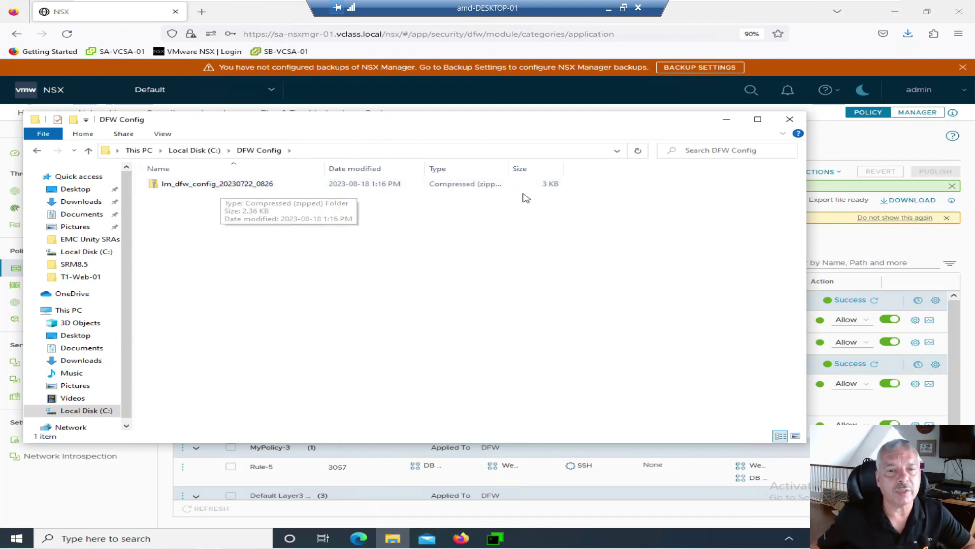
pyautogui.rightClick(246, 191)
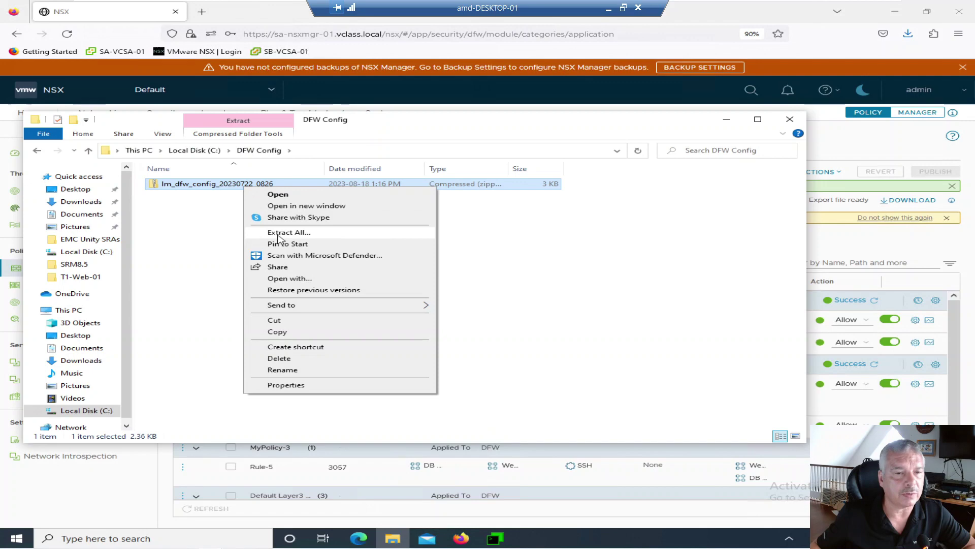
pyautogui.click(281, 234)
pyautogui.click(617, 371)
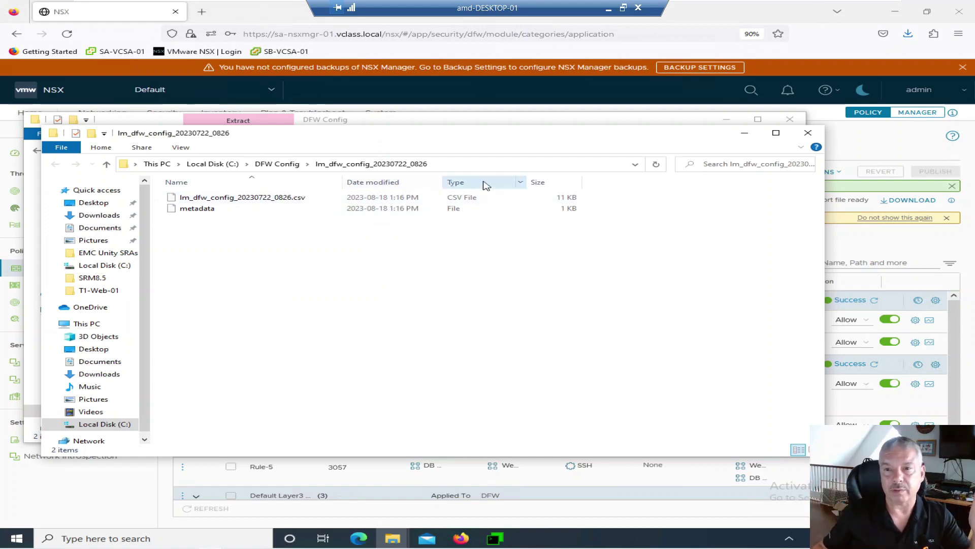
pyautogui.click(808, 133)
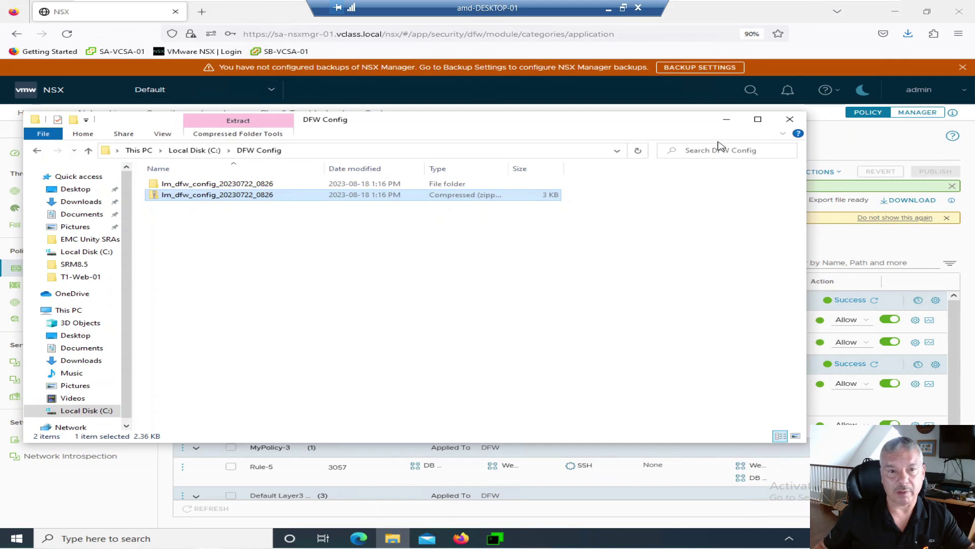
pyautogui.click(788, 121)
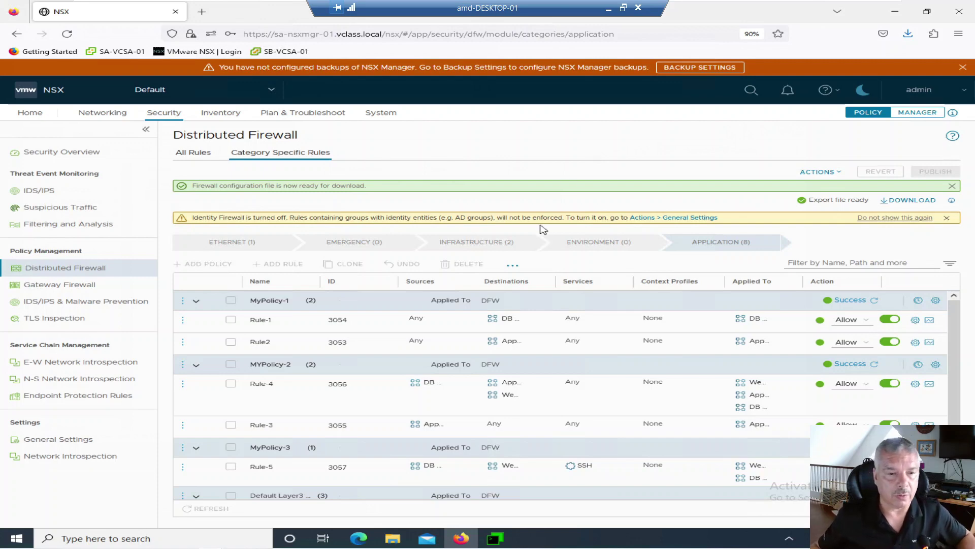
# - Collapse MyPolicy-1's rules on the Distributed Firewall Application list
pyautogui.click(195, 304)
# - Delete MyPolicy-1 and MyPolicy-2 with Delete Policy from each policy's options menu
pyautogui.click(183, 301)
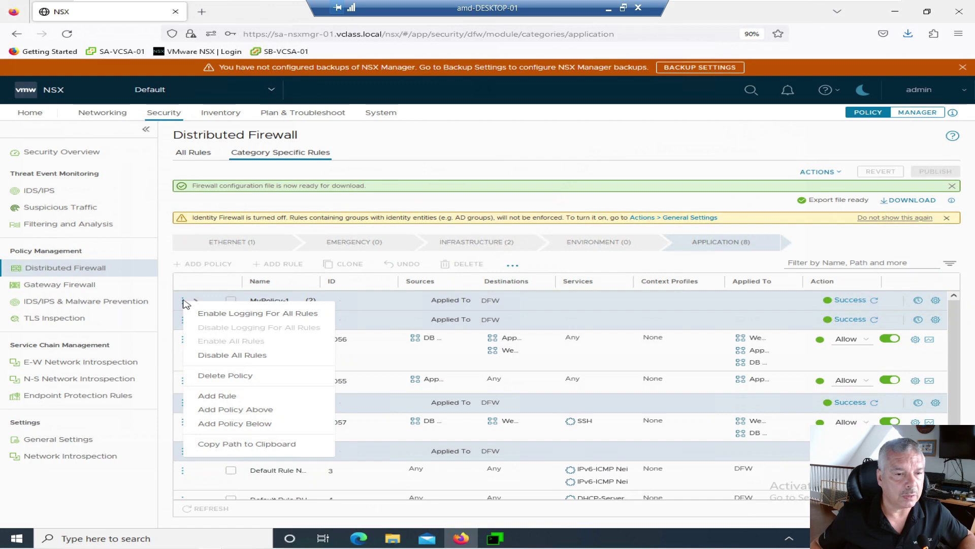
pyautogui.click(220, 380)
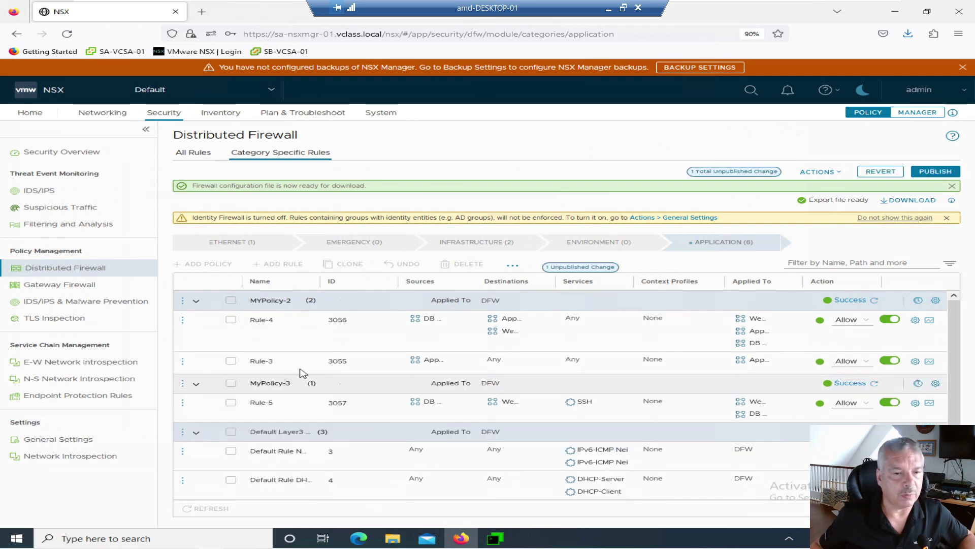
pyautogui.click(182, 301)
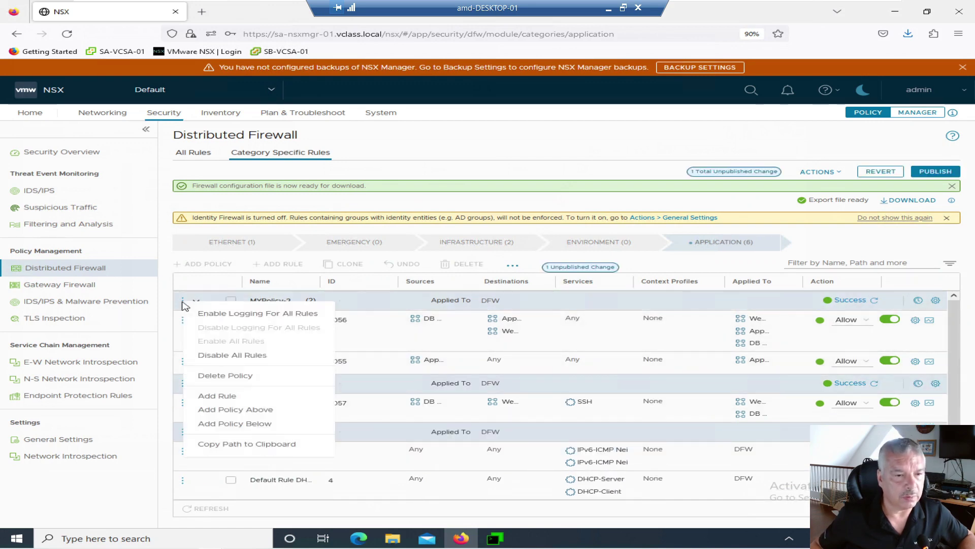
pyautogui.click(202, 378)
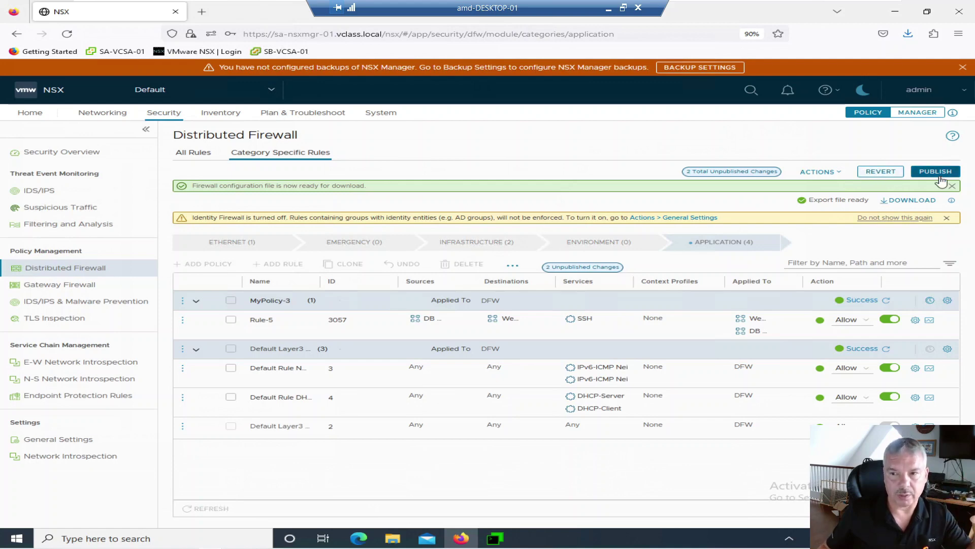
# - Publish the two policy deletions, then open and dismiss the Default Layer3 options menu
pyautogui.click(929, 168)
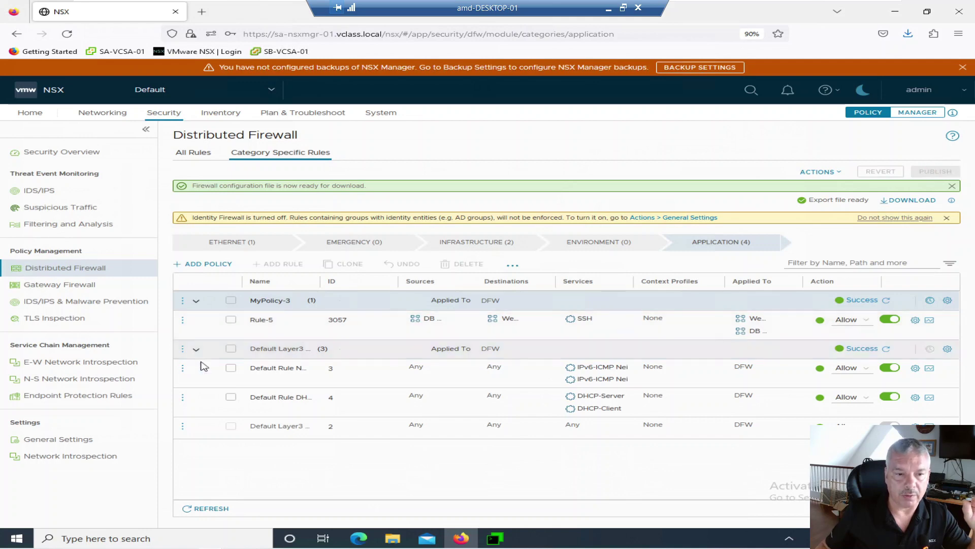
pyautogui.click(184, 349)
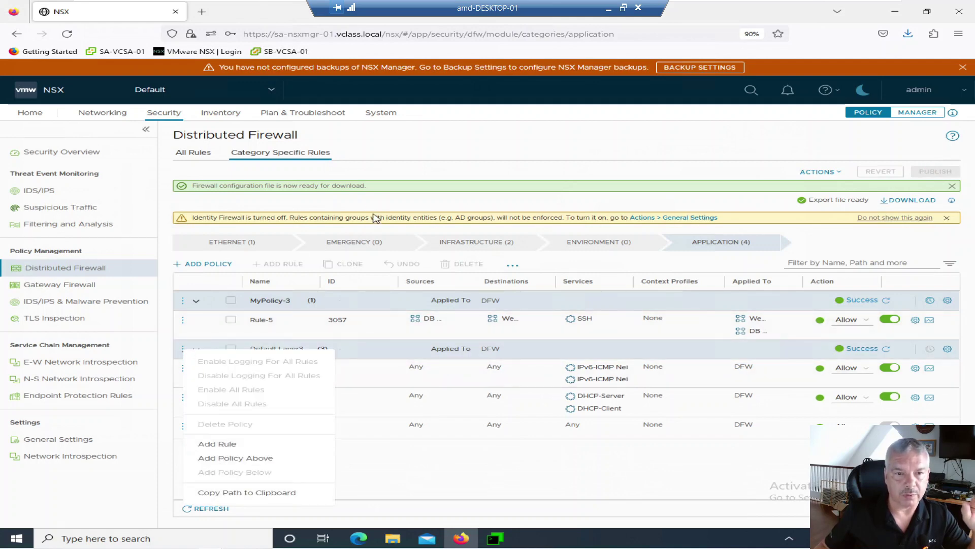
pyautogui.click(407, 407)
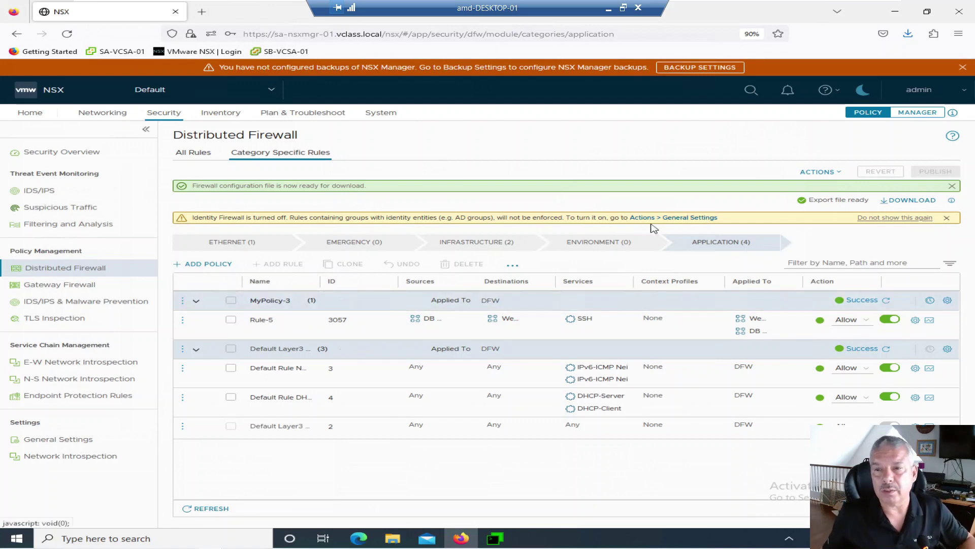
# - Import draft MYimport-2 from the lm_dfw_config_20230722_0826 zip in C:\DFW Config
pyautogui.click(835, 177)
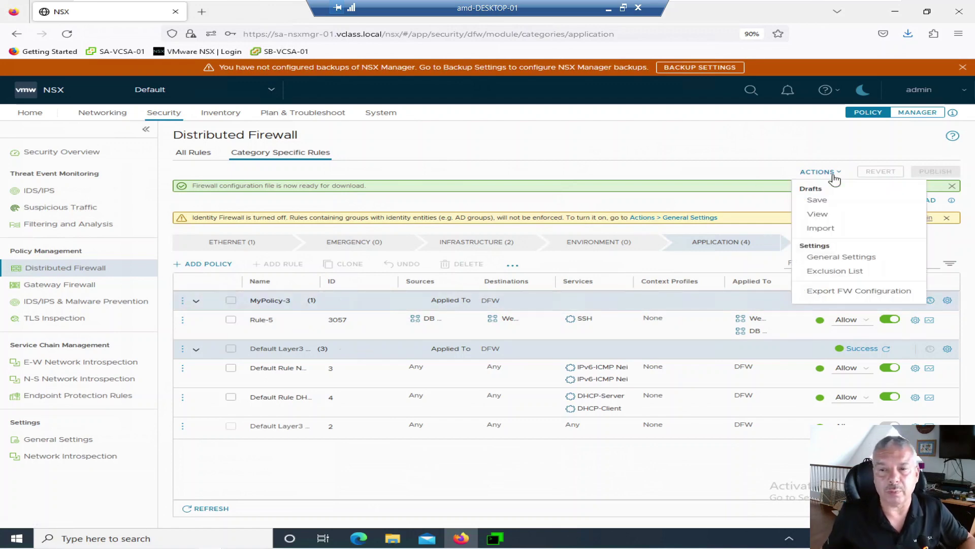
pyautogui.click(823, 229)
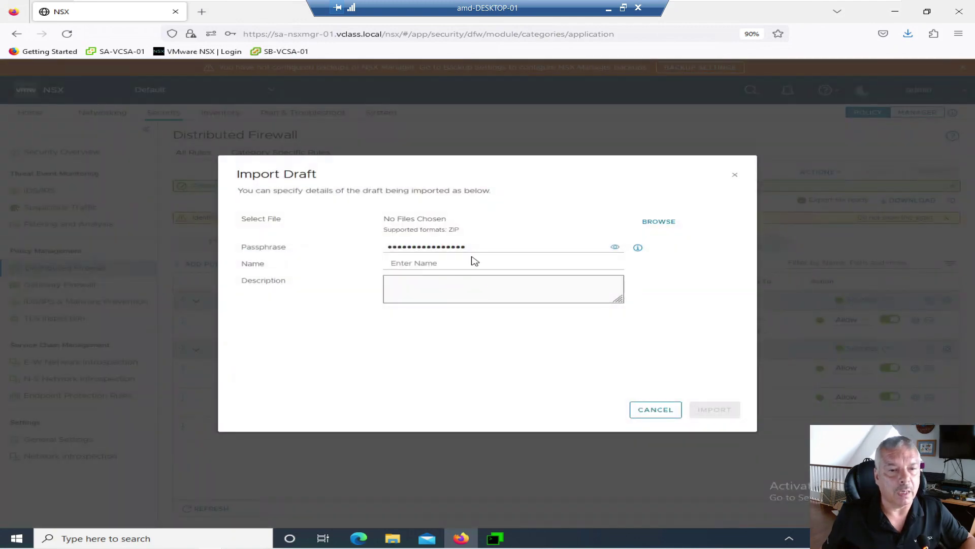
pyautogui.click(488, 249)
pyautogui.click(466, 263)
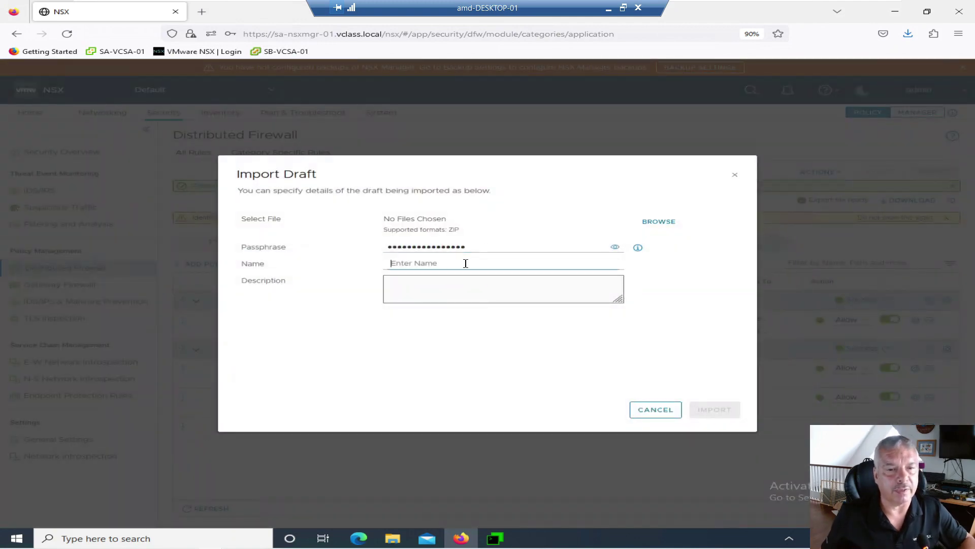
pyautogui.write('MY')
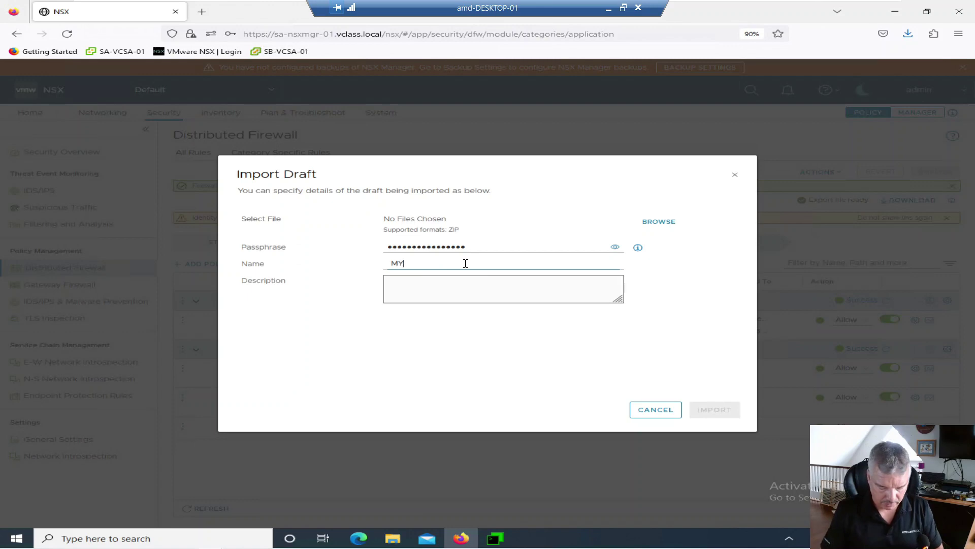
pyautogui.write('import-2')
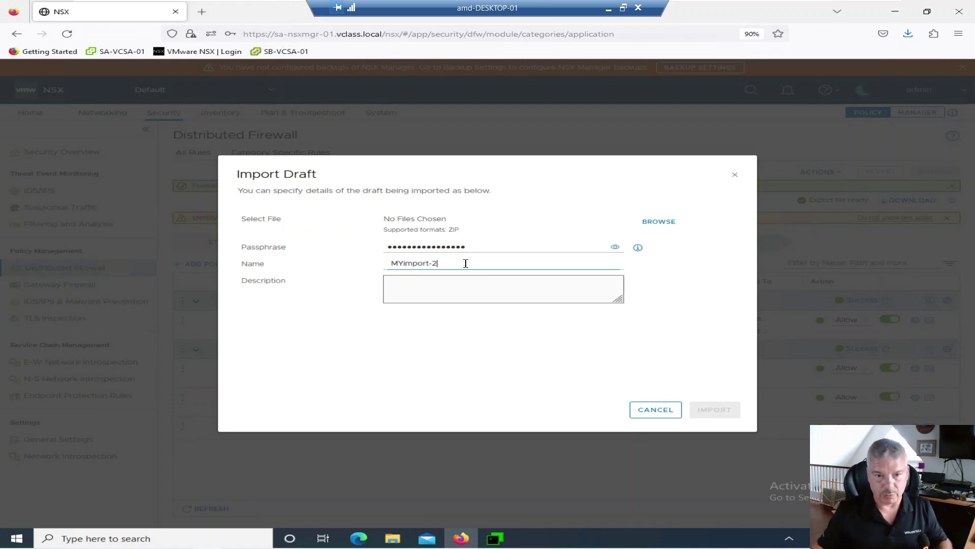
pyautogui.click(674, 221)
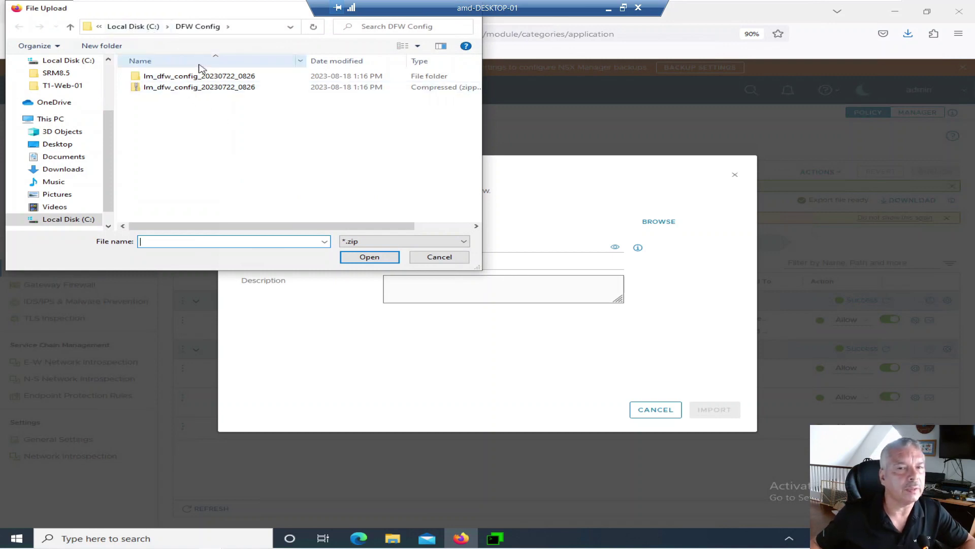
pyautogui.click(201, 87)
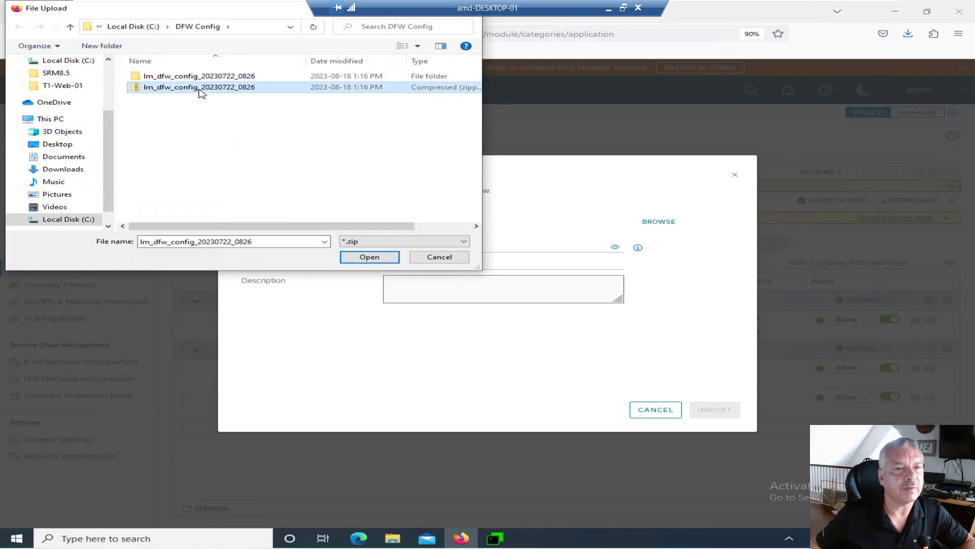
pyautogui.click(361, 257)
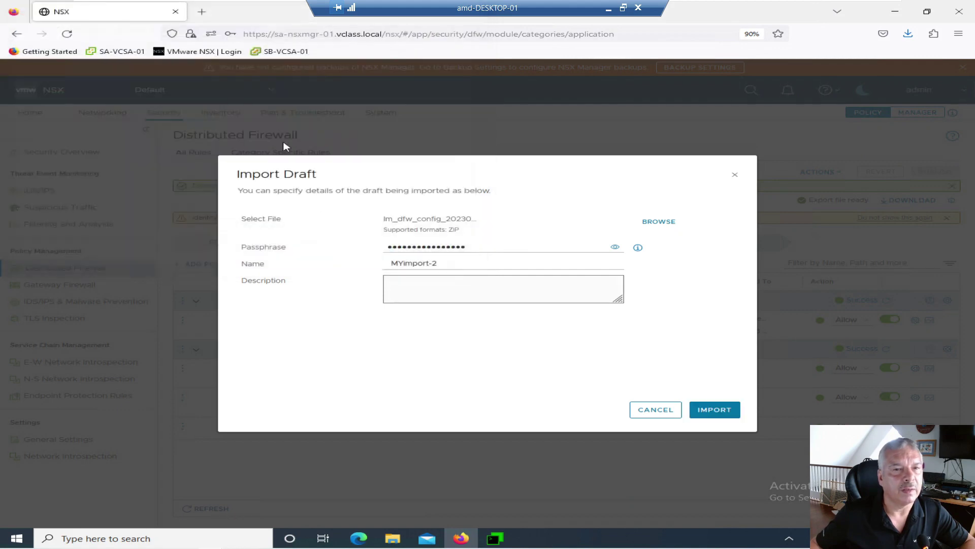
pyautogui.click(712, 410)
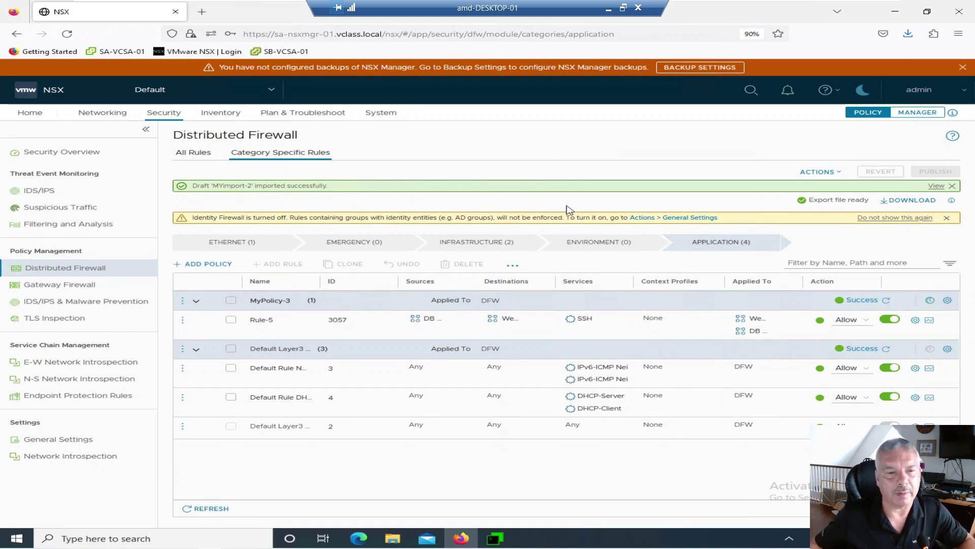
# - Show the Saved Configurations timeline filtered to 'Saved by me' and open the MYimport-2 draft's details
pyautogui.click(829, 172)
pyautogui.click(822, 214)
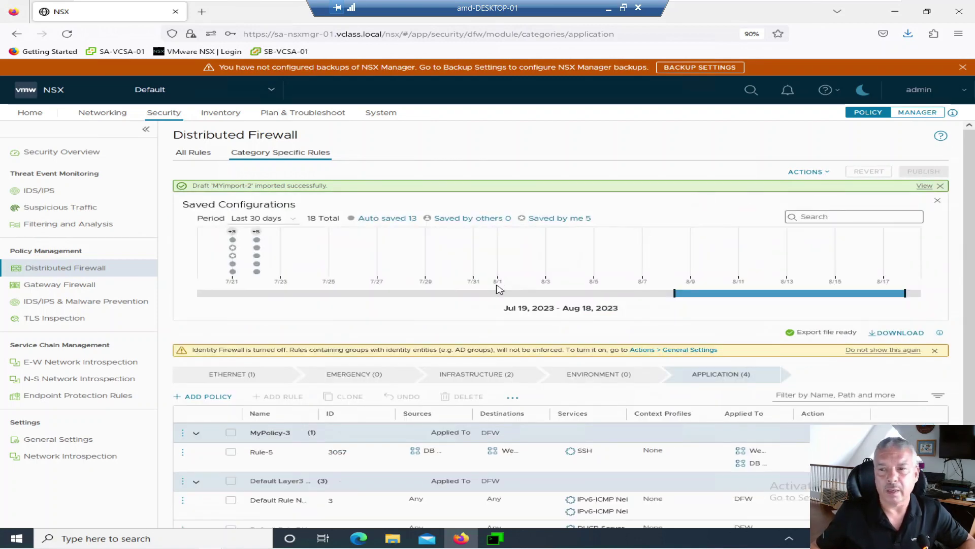
pyautogui.click(559, 220)
pyautogui.moveTo(260, 254)
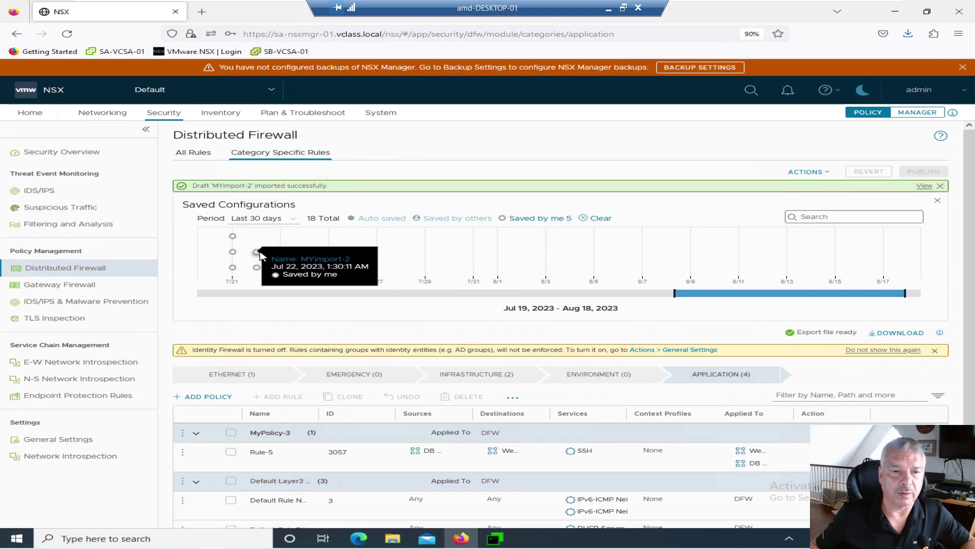
pyautogui.click(258, 254)
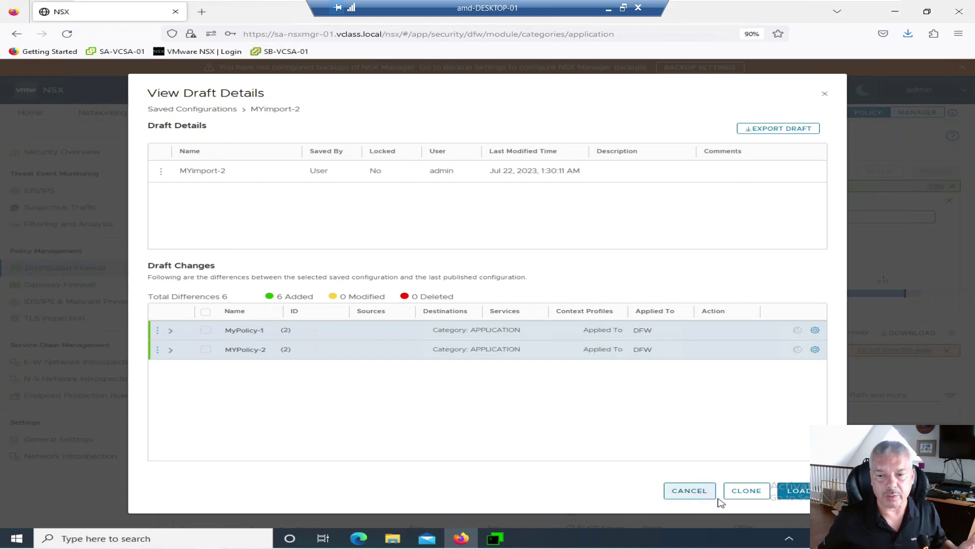
# - Reopen MYimport-2's details, expand MyPolicy-1 to see Rule-1 and Rule2, and start loading it
pyautogui.click(690, 491)
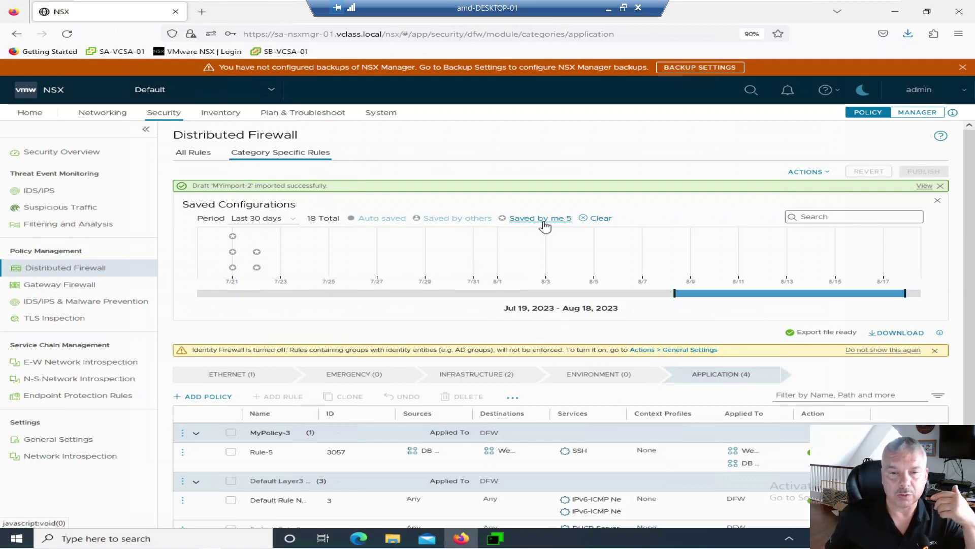
pyautogui.moveTo(256, 253)
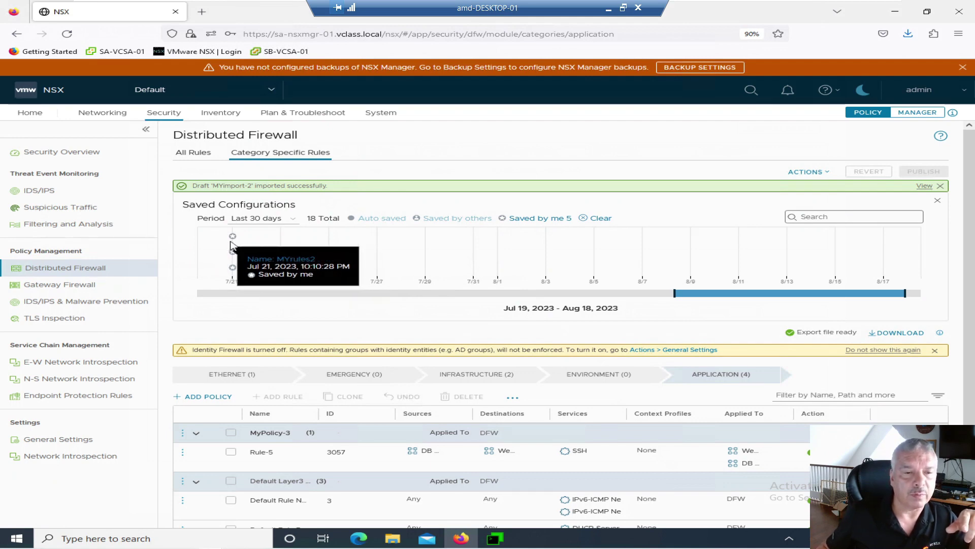
pyautogui.moveTo(234, 238)
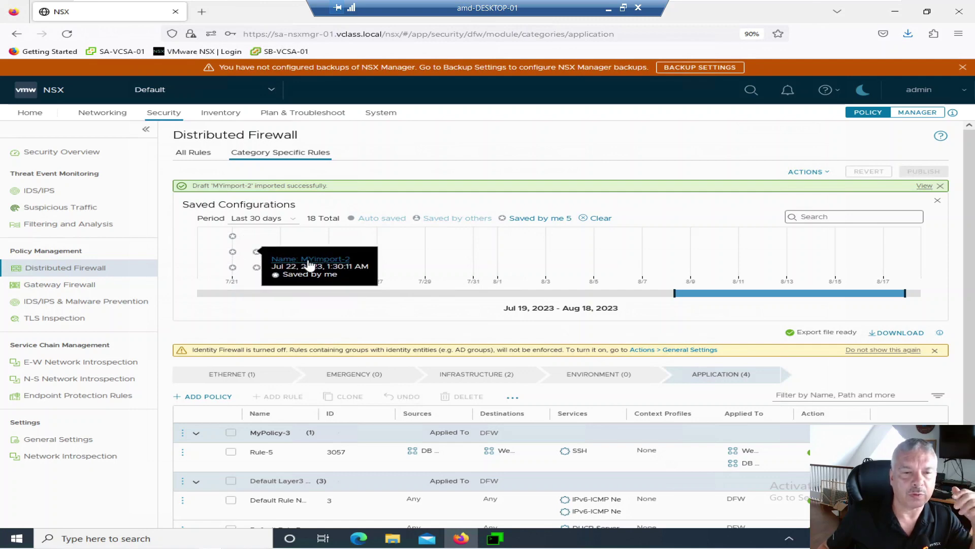
pyautogui.click(274, 260)
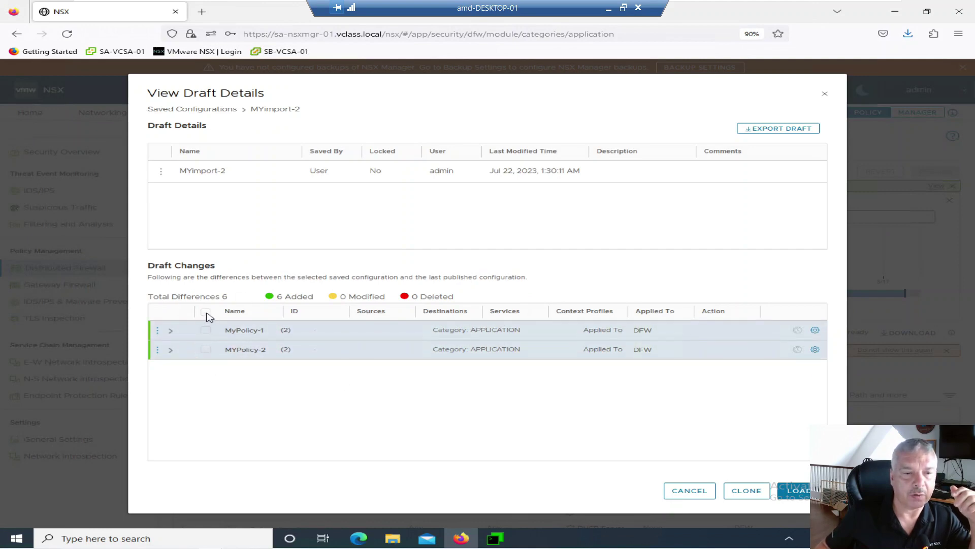
pyautogui.click(171, 331)
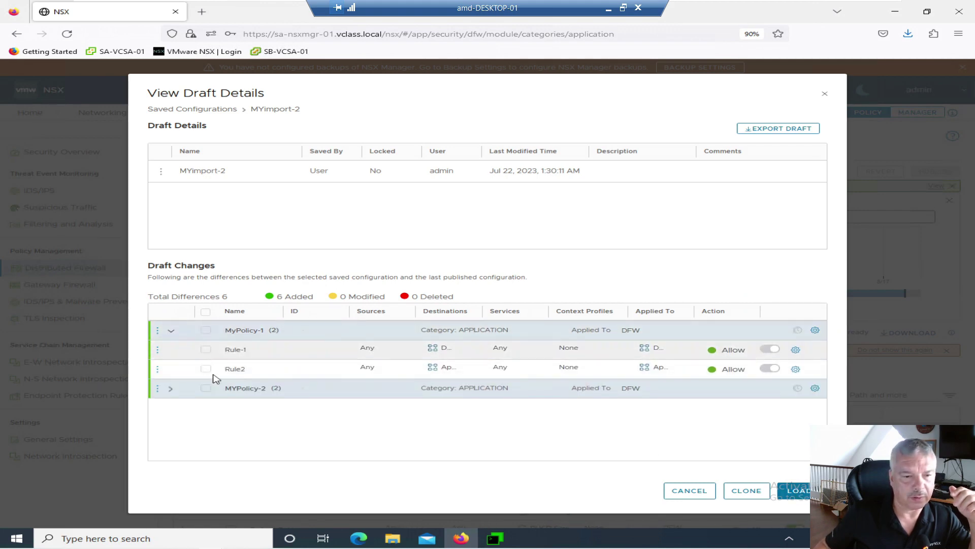
pyautogui.click(796, 490)
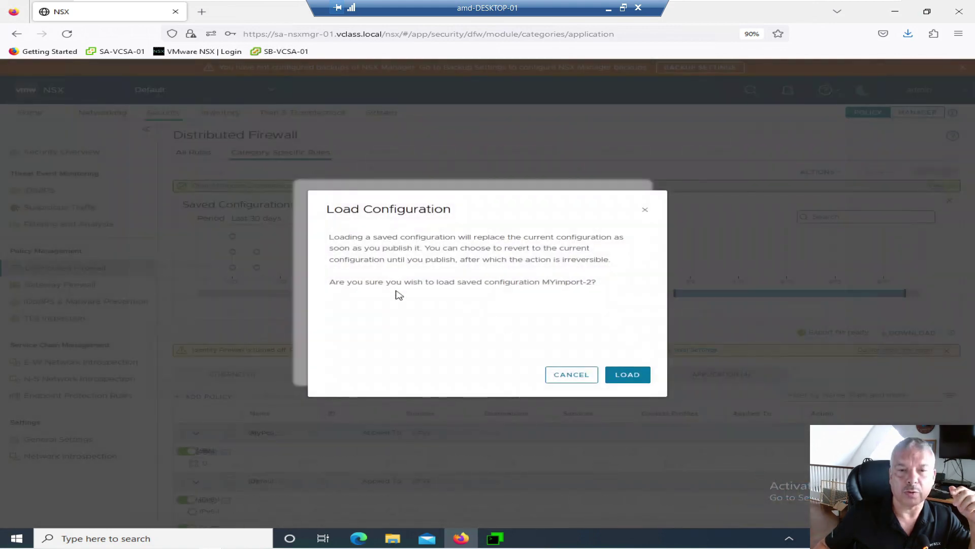
# - Confirm loading MYimport-2, publish it, and refresh MyPolicy-1 and MYPolicy-2 status to Success
pyautogui.click(635, 377)
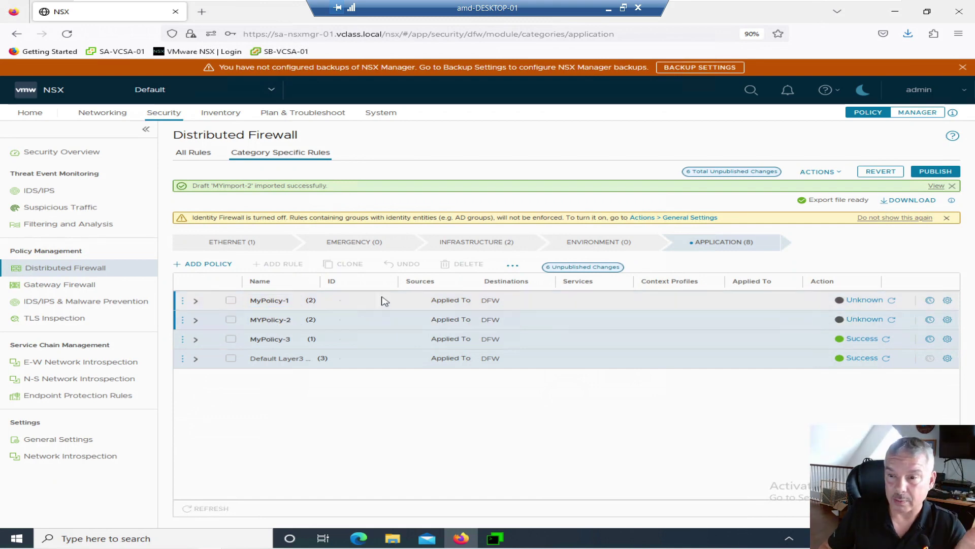
pyautogui.click(935, 171)
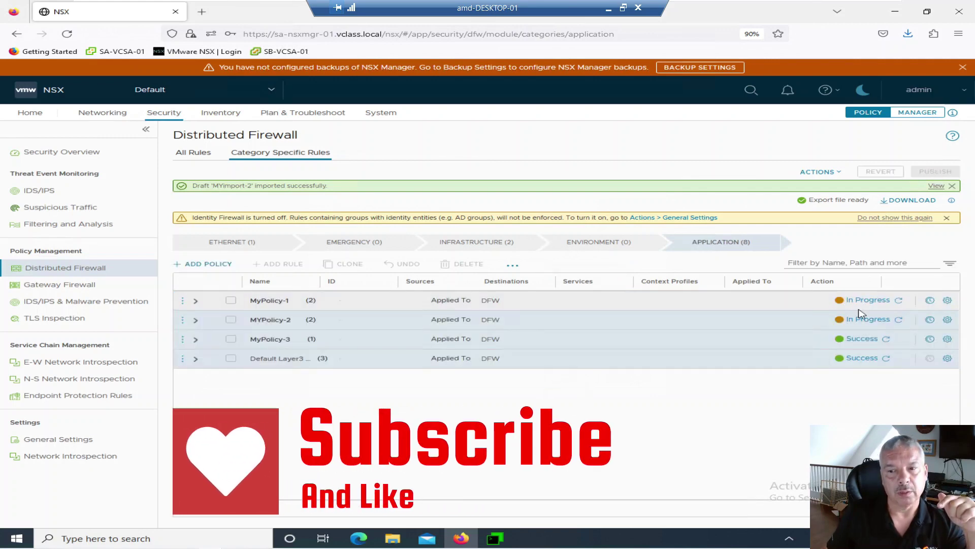
pyautogui.click(897, 301)
pyautogui.click(900, 321)
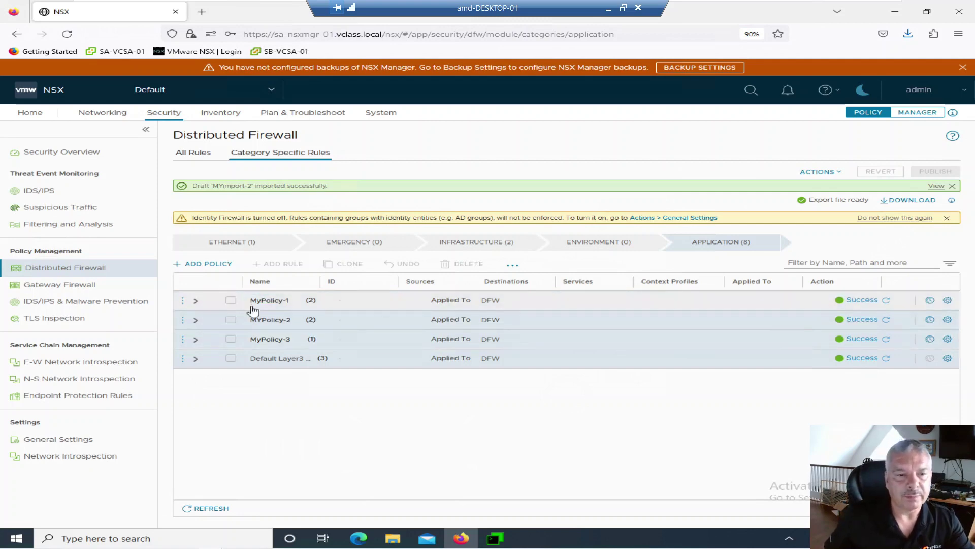
# - Delete MyPolicy-1, publish the change, and expand MYPolicy-2 and MyPolicy-3 to review their rules
pyautogui.click(183, 302)
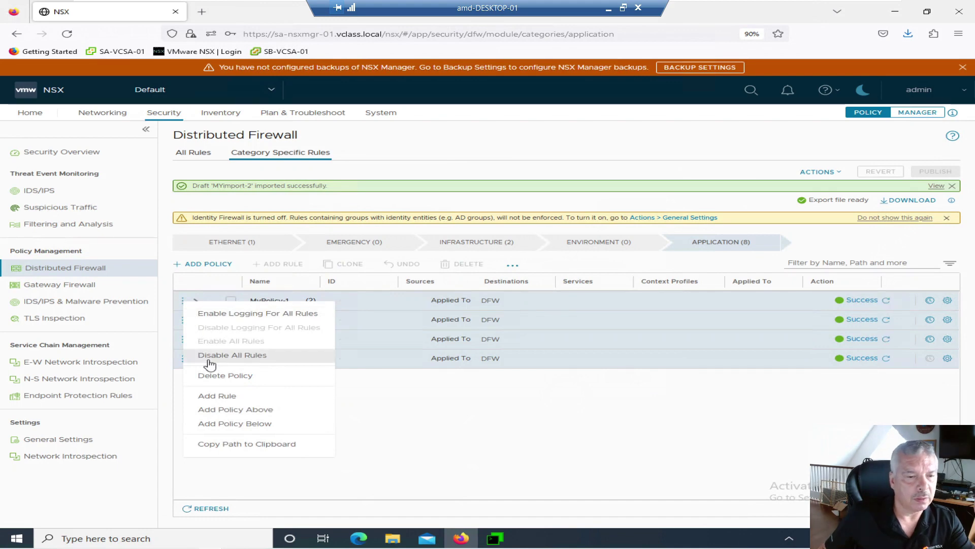
pyautogui.click(218, 376)
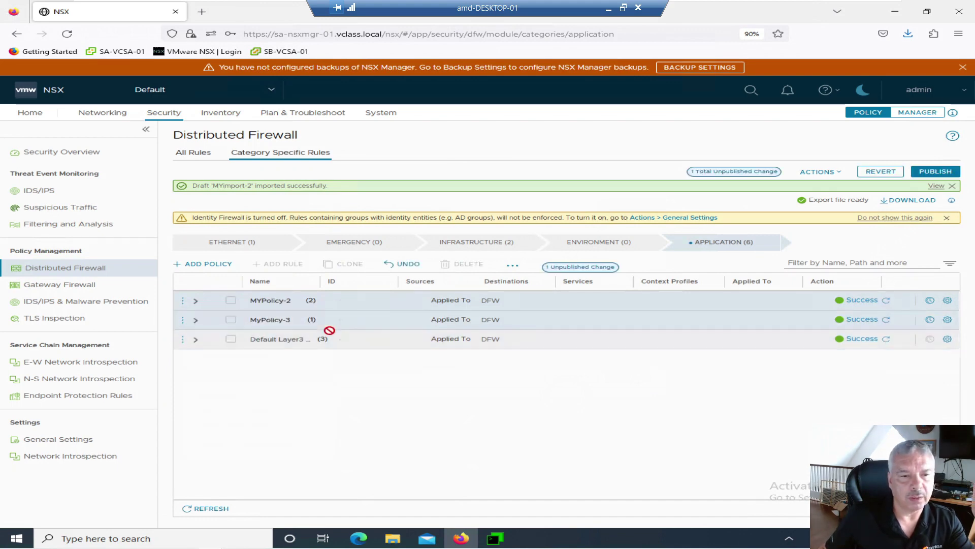
pyautogui.click(929, 171)
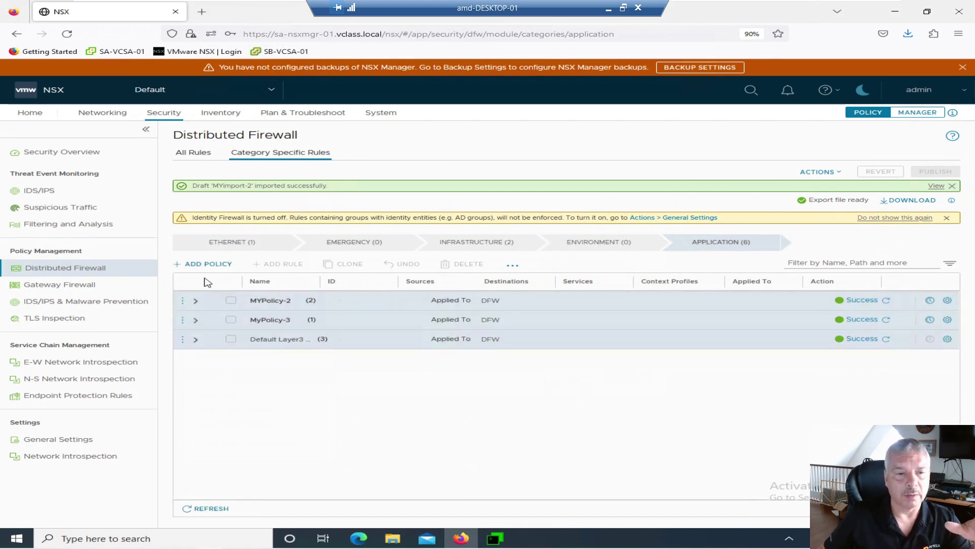
pyautogui.click(196, 303)
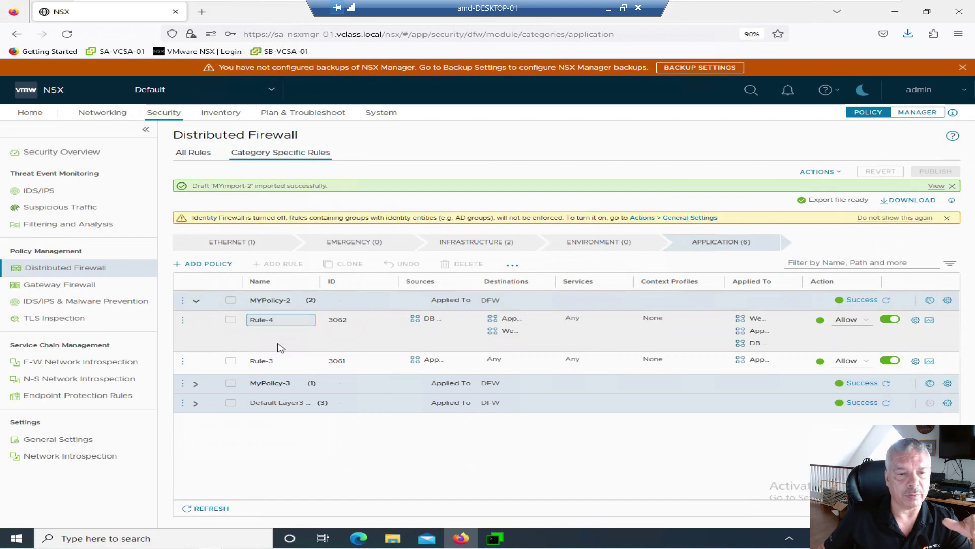
pyautogui.click(195, 385)
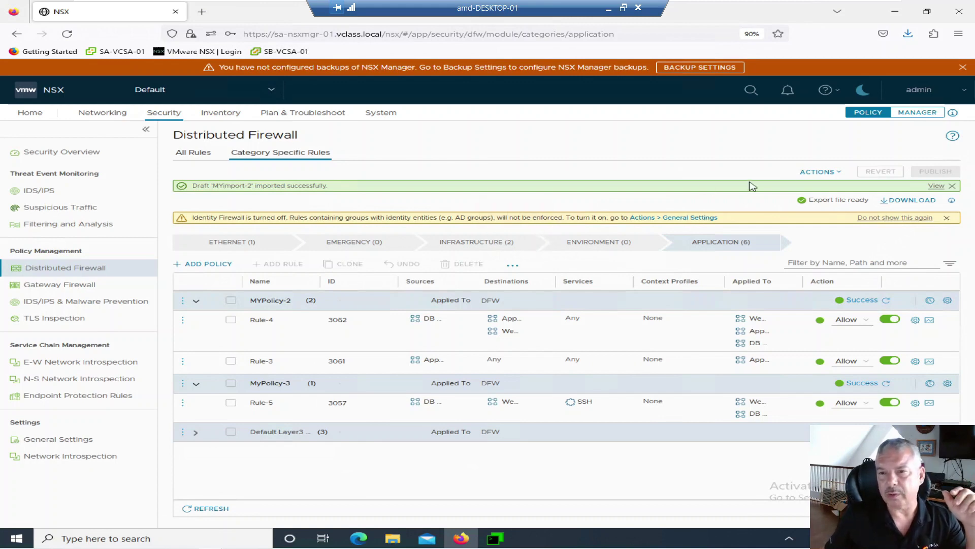
# - Open the Saved Configurations timeline and compare the Auto saved and Saved by me filters
pyautogui.click(816, 172)
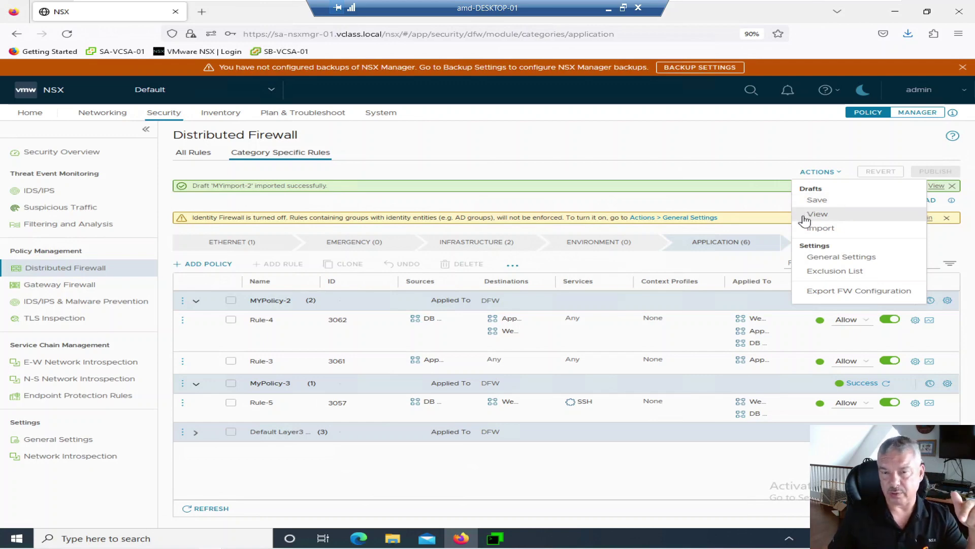
pyautogui.click(818, 215)
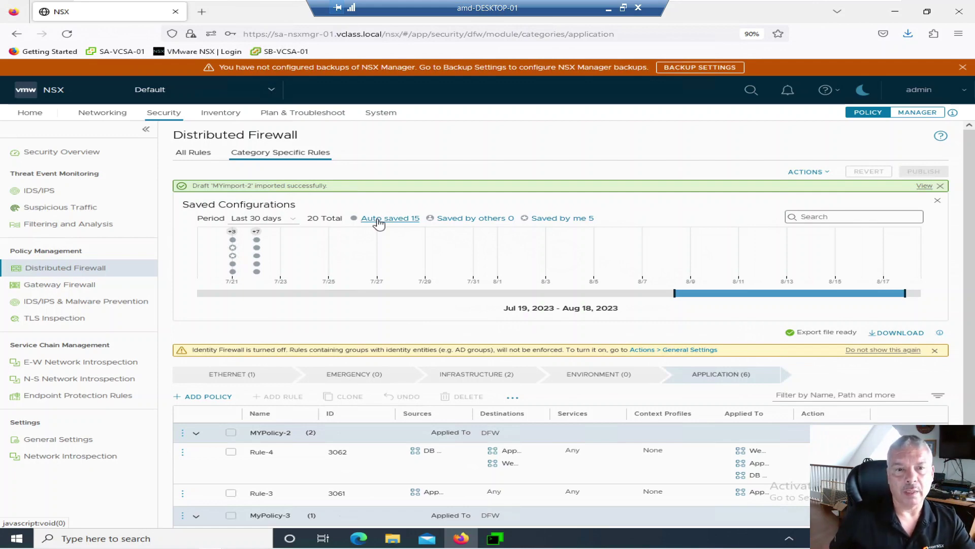
pyautogui.click(378, 222)
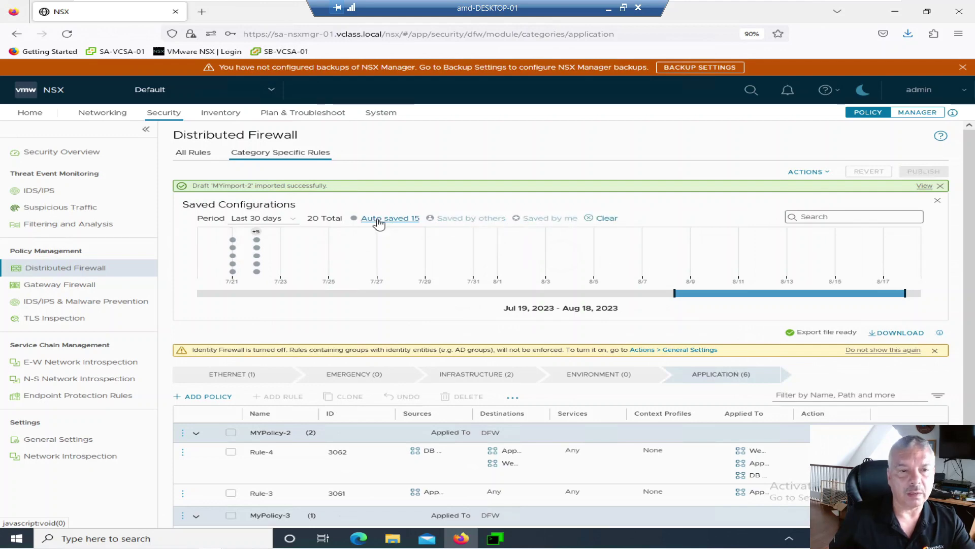
pyautogui.moveTo(257, 274)
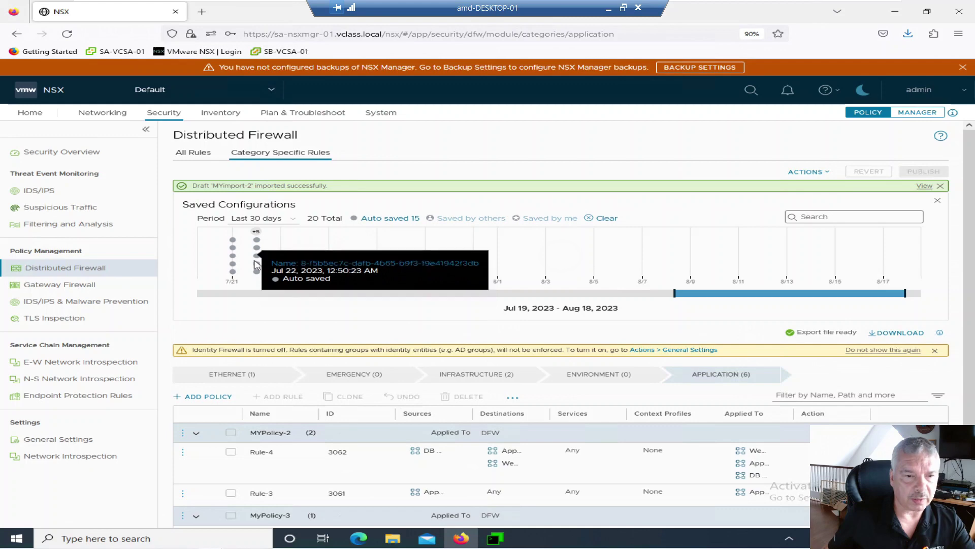
pyautogui.moveTo(257, 248)
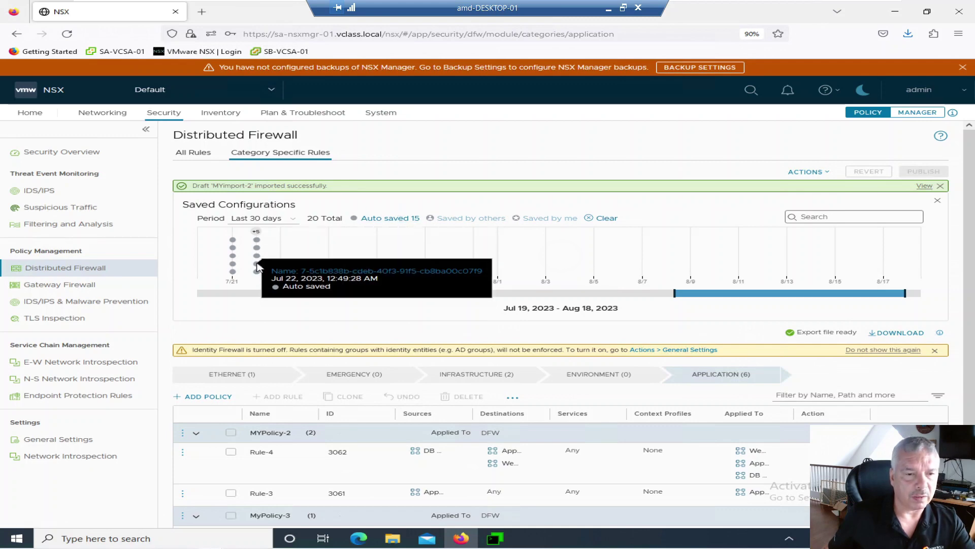
pyautogui.click(607, 218)
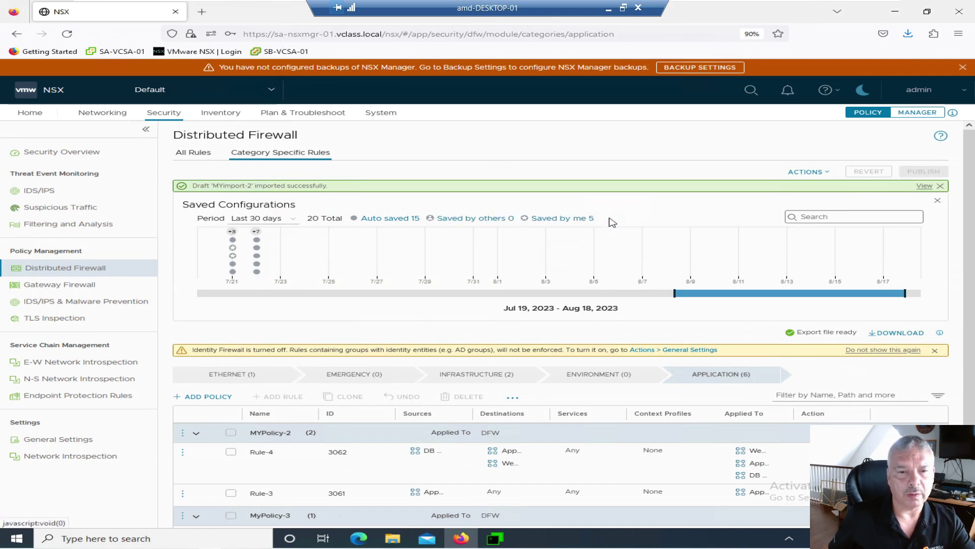
pyautogui.click(547, 218)
pyautogui.moveTo(233, 251)
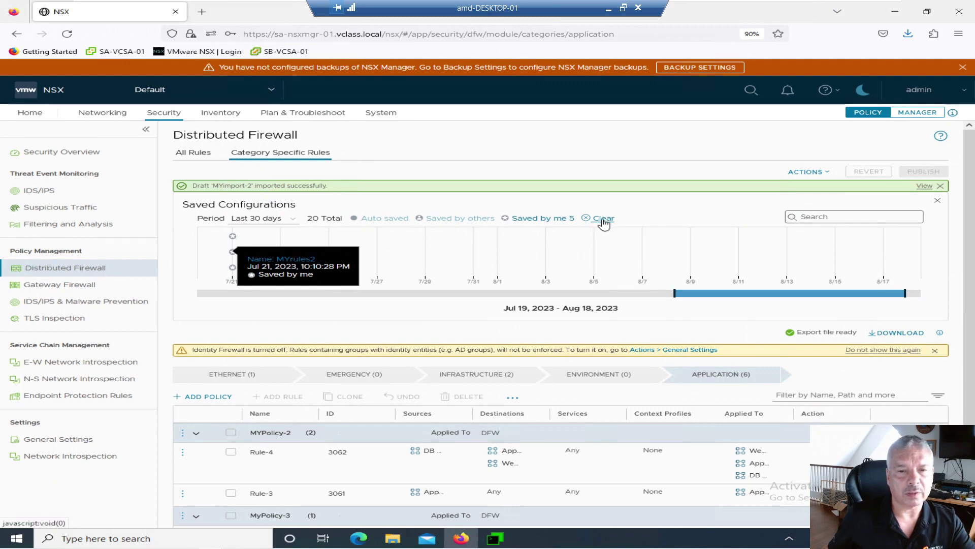
# - Return to the Auto saved filter and zoom the timeline into Jul 22
pyautogui.click(601, 220)
pyautogui.click(367, 222)
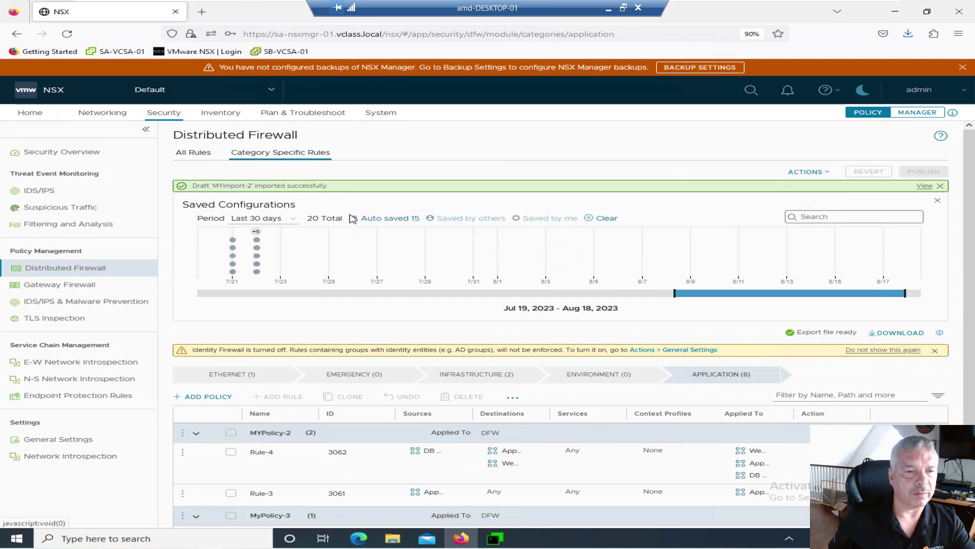
pyautogui.click(257, 235)
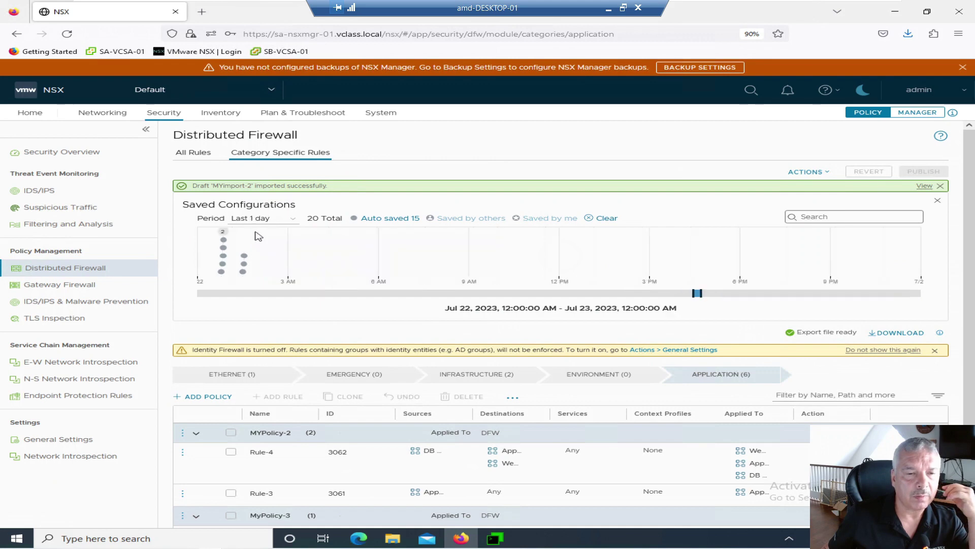
pyautogui.moveTo(245, 260)
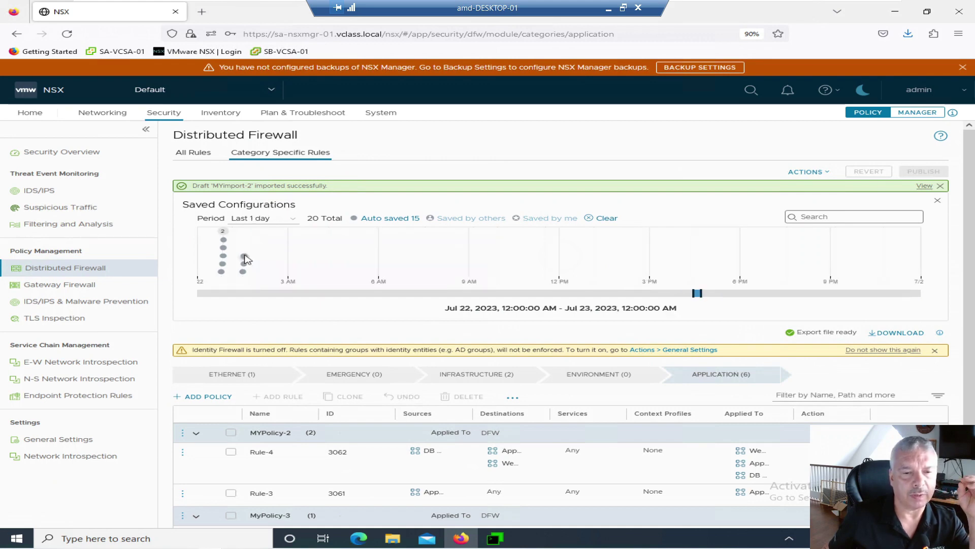
pyautogui.scroll(-2, 272, 281)
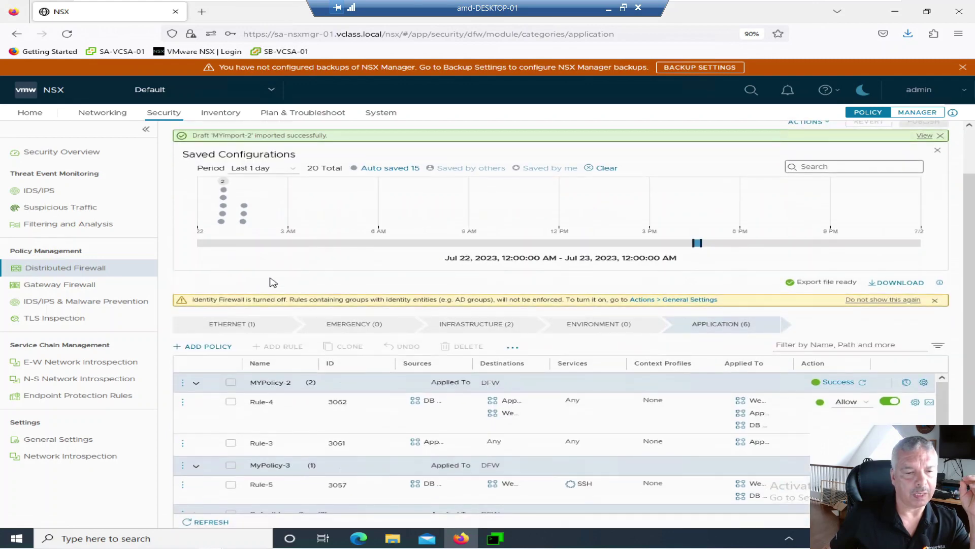
pyautogui.moveTo(243, 208)
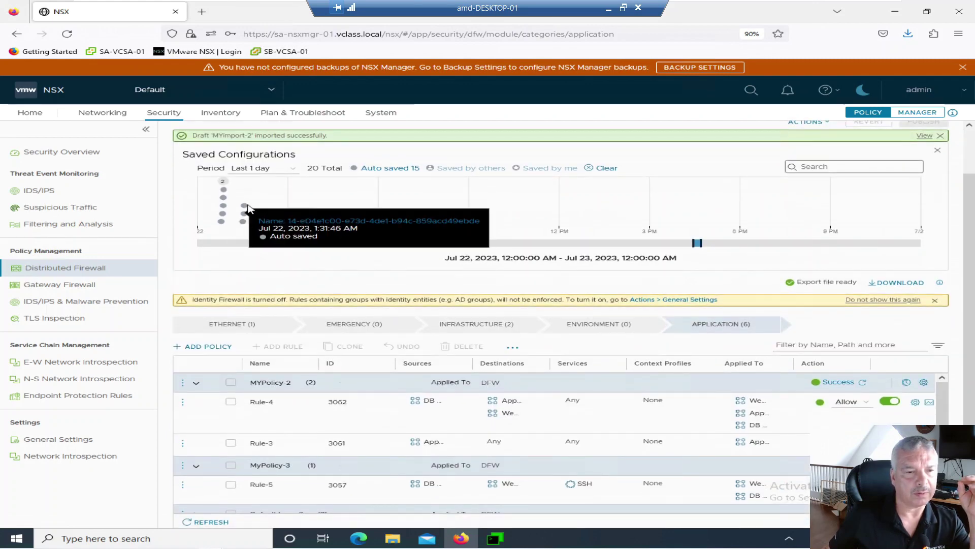
# - Load the 1:32:15 AM auto-saved configuration, publish it, and refresh MyPolicy-1 until Success
pyautogui.click(267, 213)
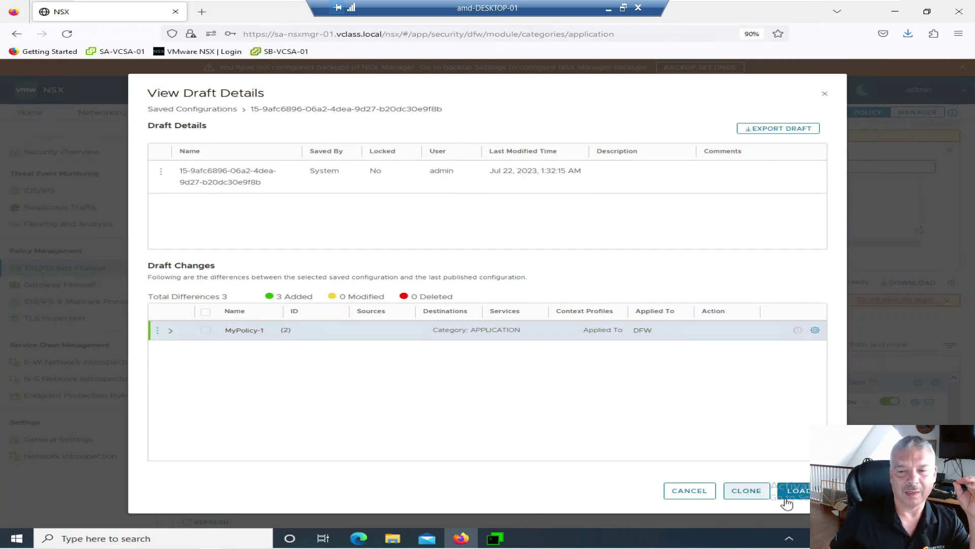
pyautogui.click(799, 491)
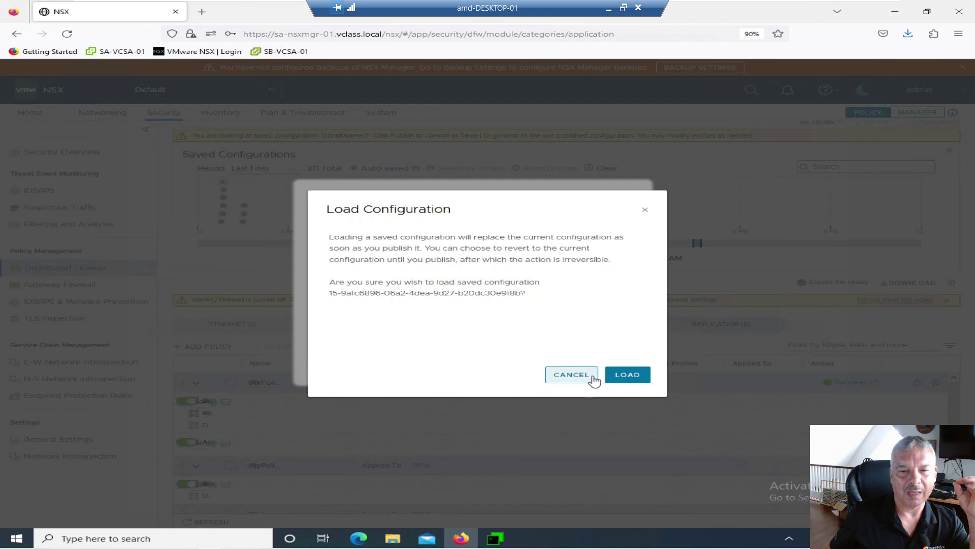
pyautogui.click(615, 376)
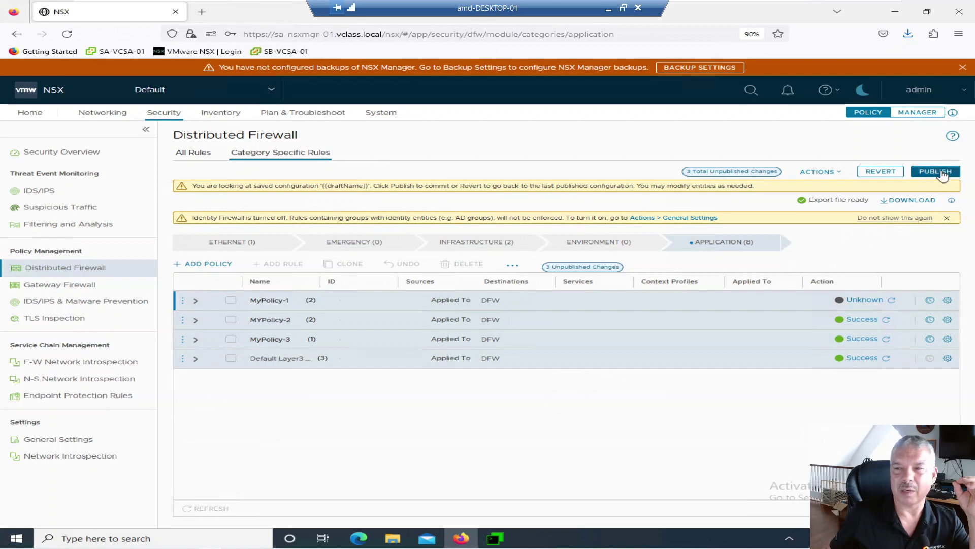
pyautogui.click(938, 171)
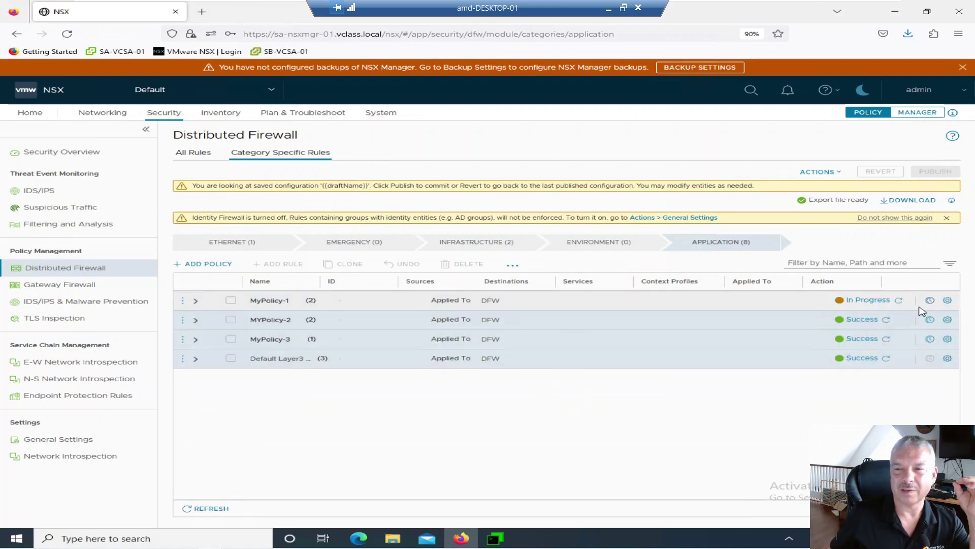
pyautogui.click(900, 300)
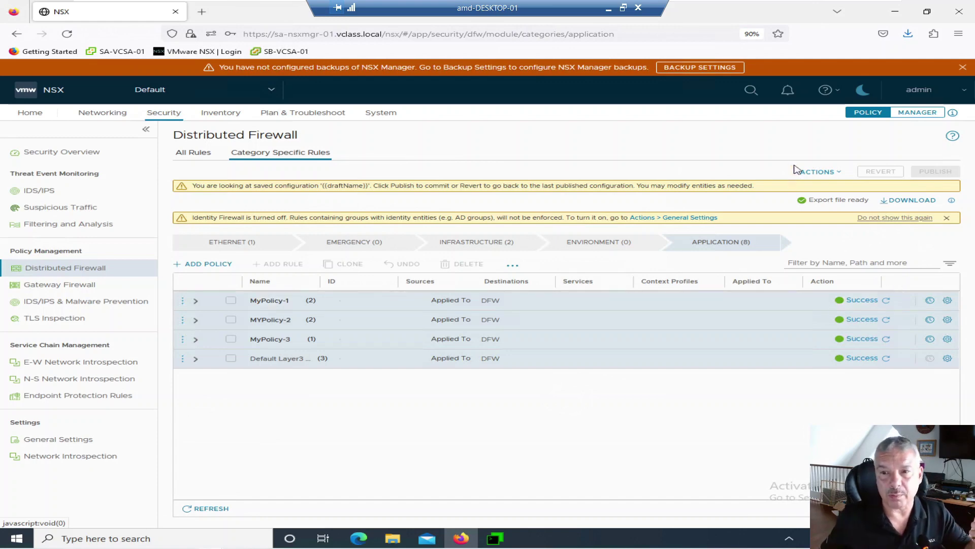
# - Start a new draft save named 'Steves demo save' with description 'fdg'
pyautogui.click(828, 173)
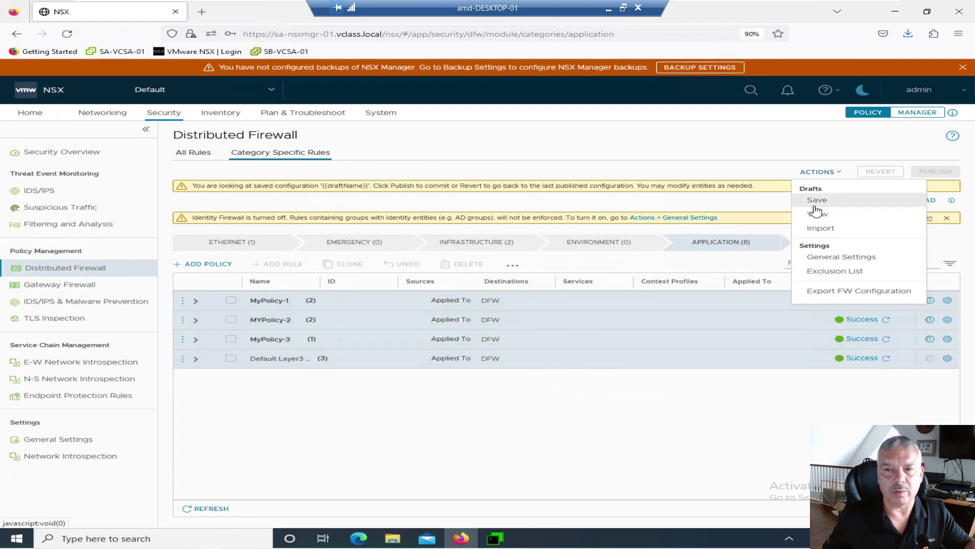
pyautogui.click(818, 203)
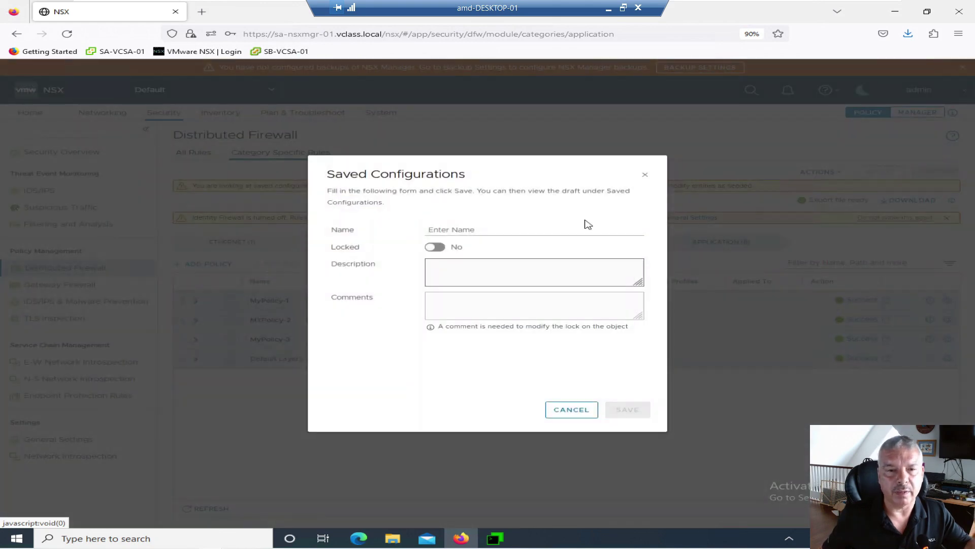
pyautogui.click(487, 234)
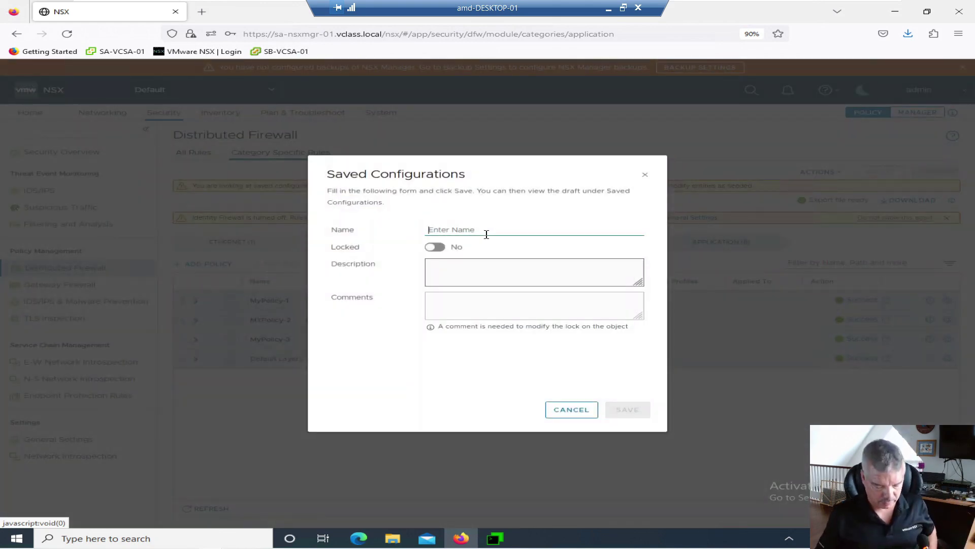
pyautogui.write('Steves')
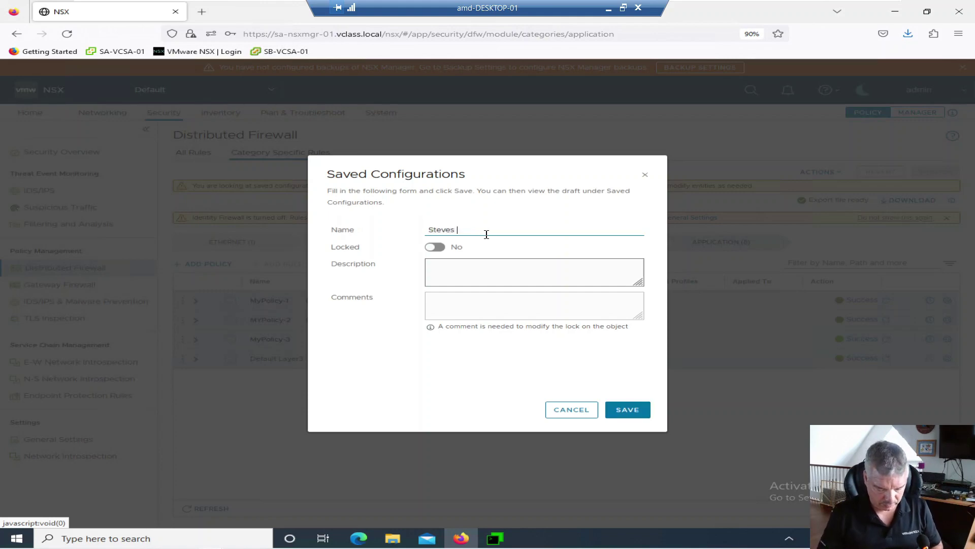
pyautogui.write(' demo save')
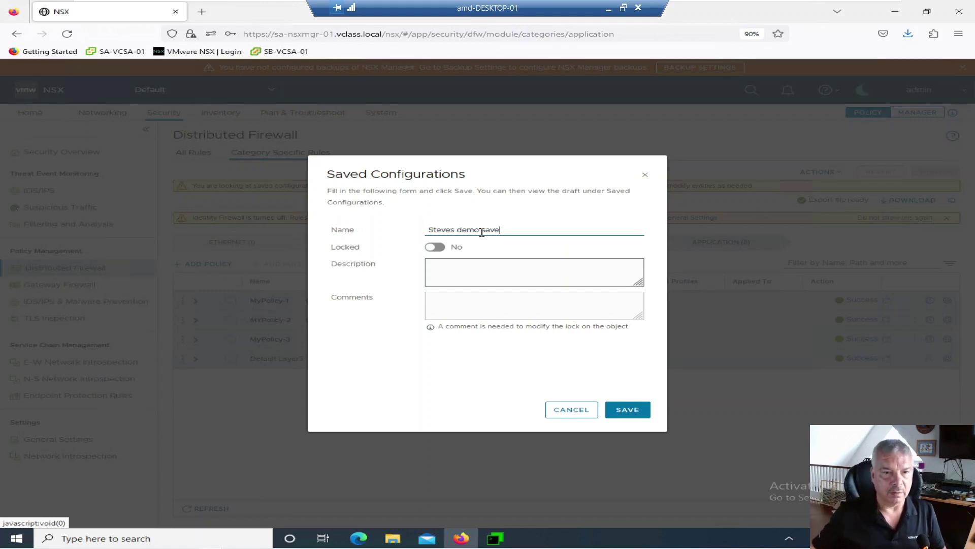
pyautogui.click(449, 264)
pyautogui.write('fdgrfgd')
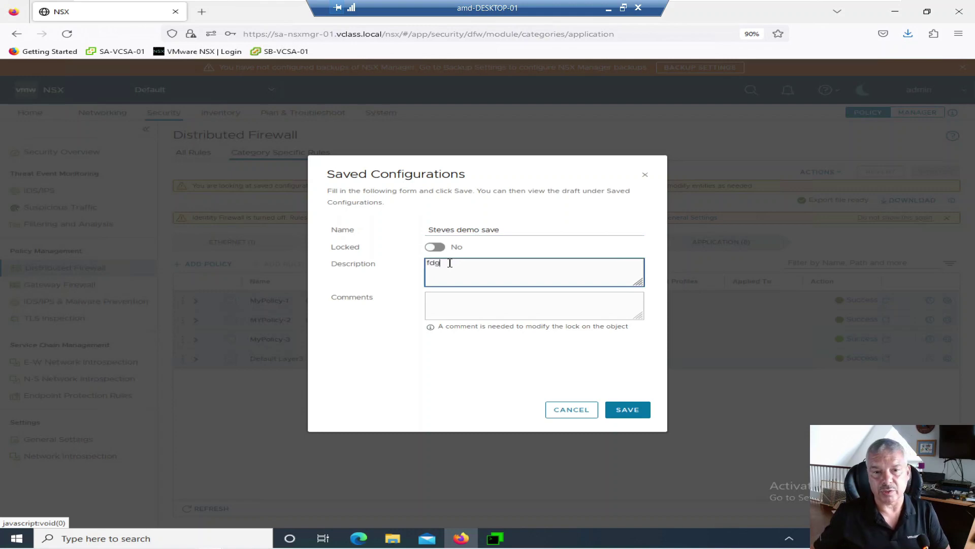
# - Lock the save, add the comment 'my save leavew it alone', and save it
pyautogui.click(451, 305)
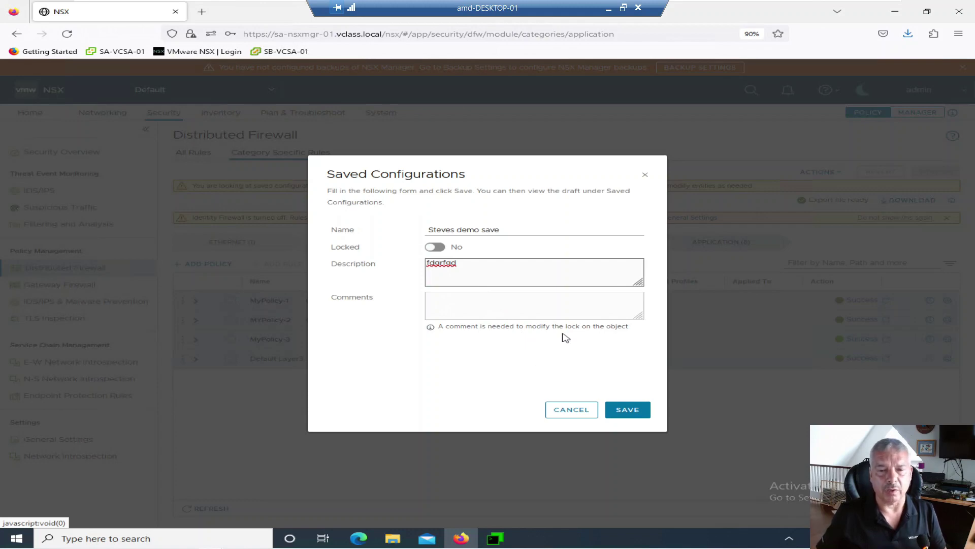
pyautogui.click(437, 248)
pyautogui.click(446, 296)
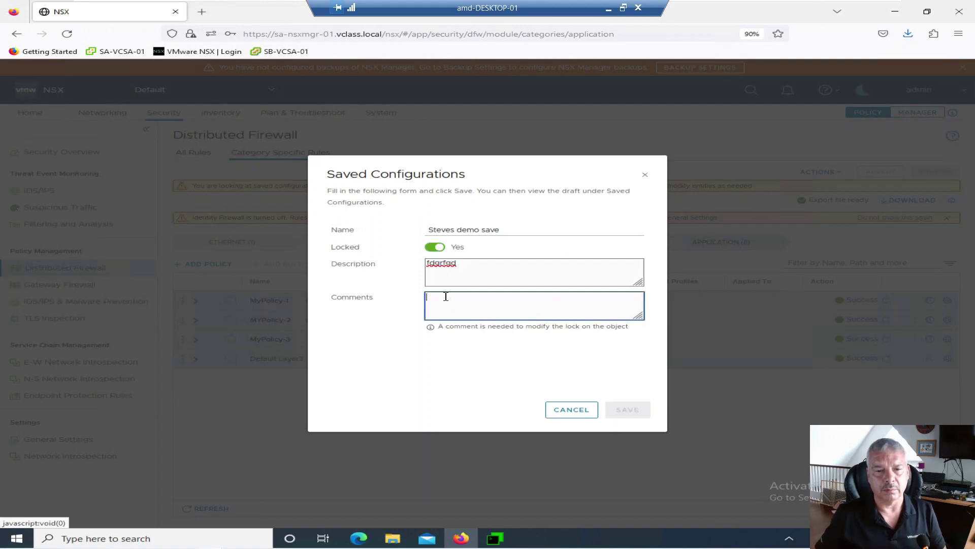
pyautogui.write('my save lo')
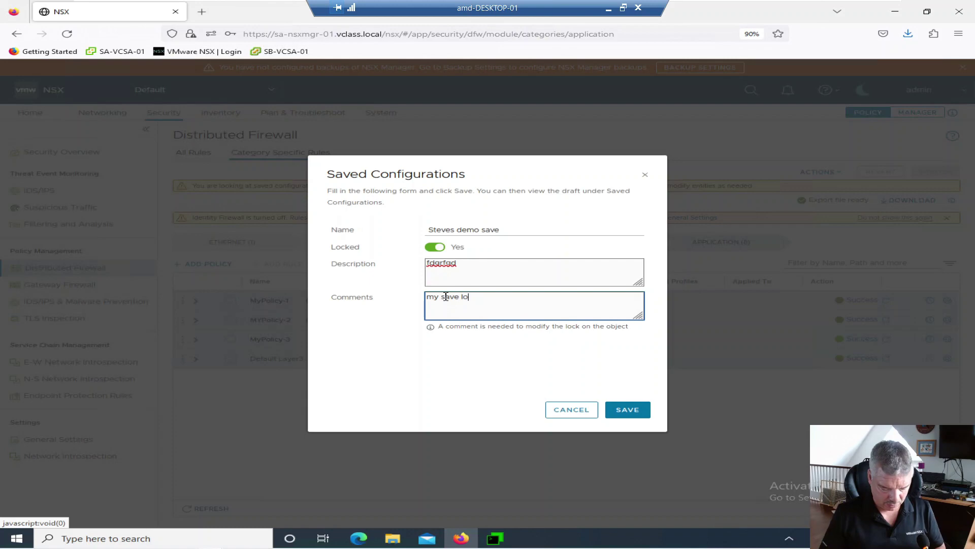
pyautogui.press('BackSpace')
pyautogui.write('eavew it a')
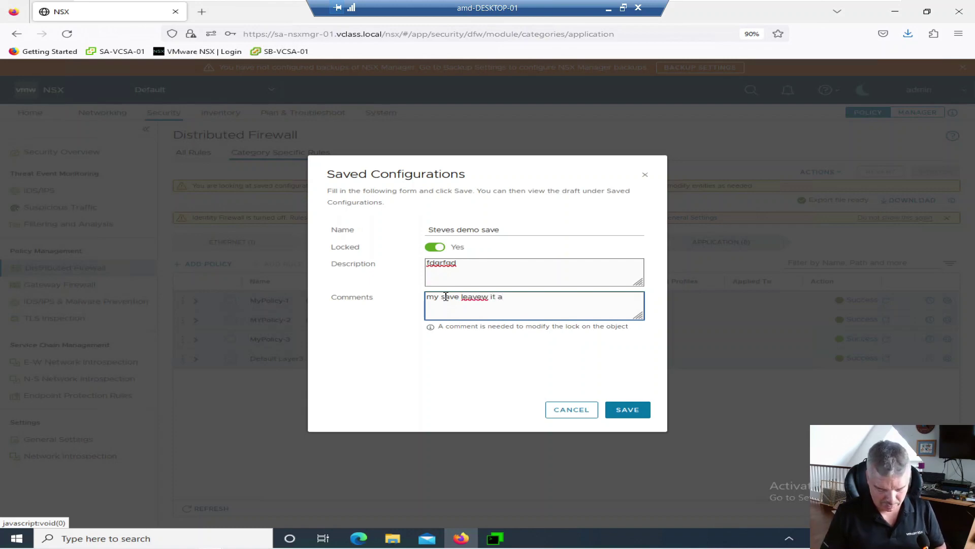
pyautogui.write('lone')
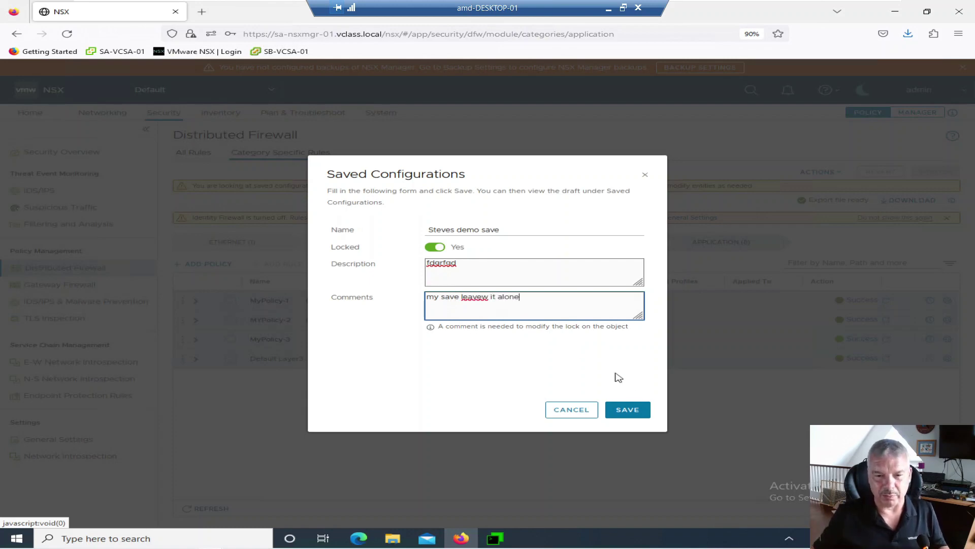
pyautogui.click(630, 418)
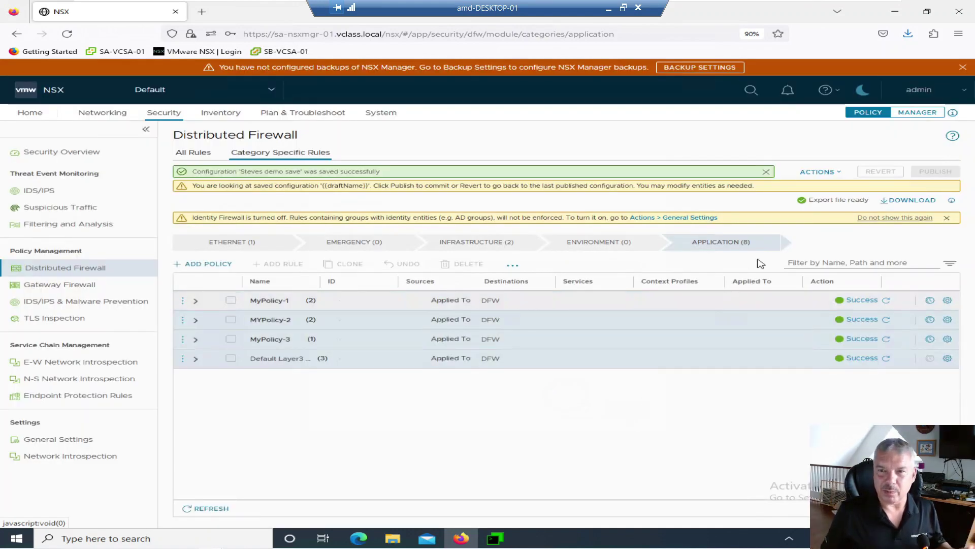
# - Filter the timeline to 'Saved by me', review the new locked save's details, then cancel
pyautogui.click(816, 172)
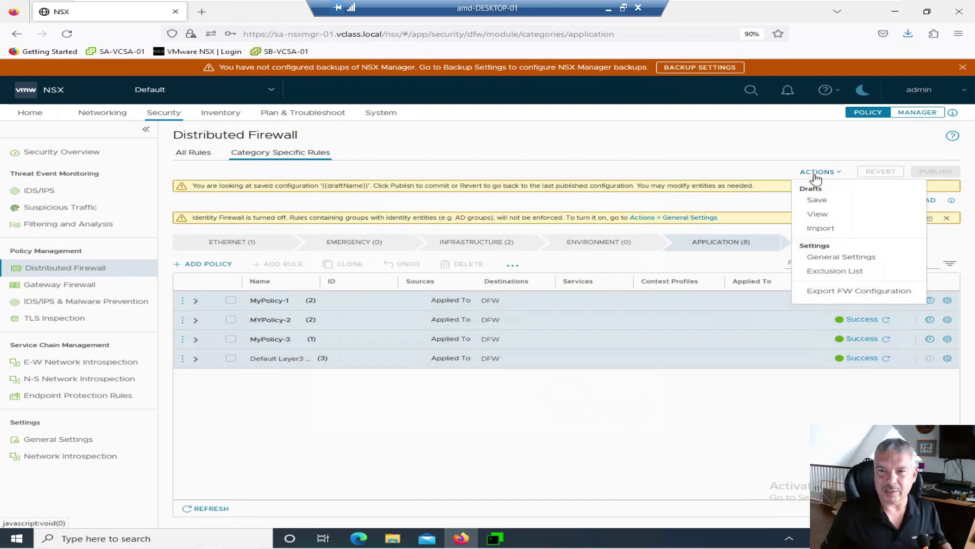
pyautogui.click(816, 215)
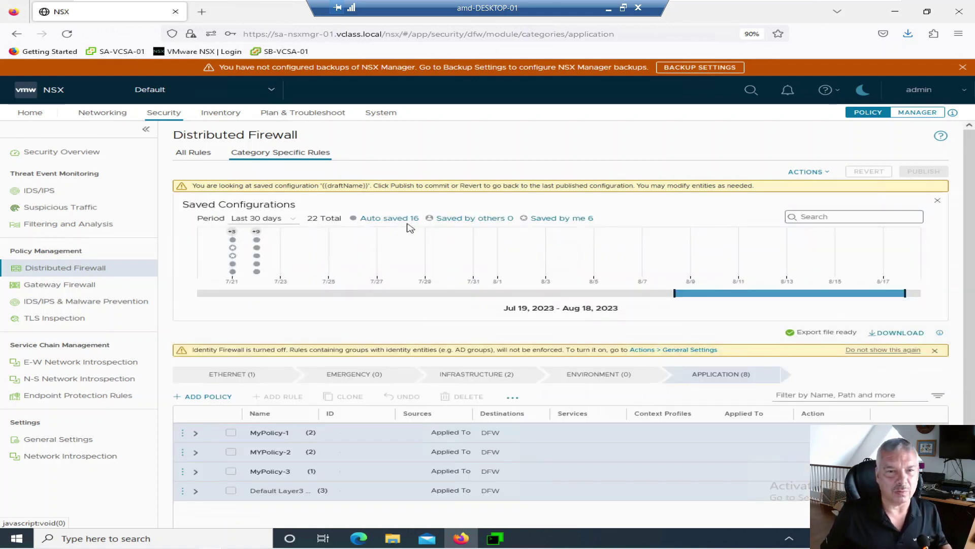
pyautogui.click(558, 222)
pyautogui.moveTo(259, 271)
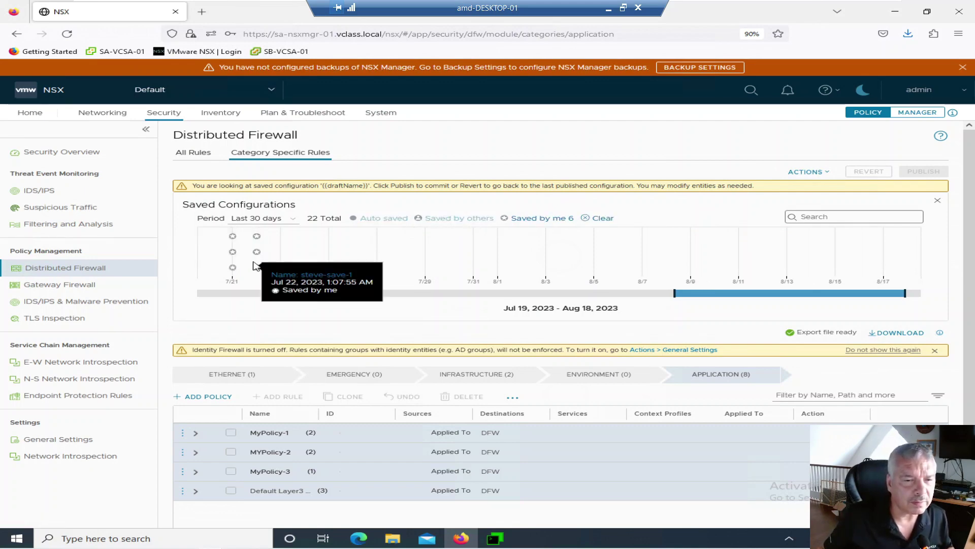
pyautogui.moveTo(256, 253)
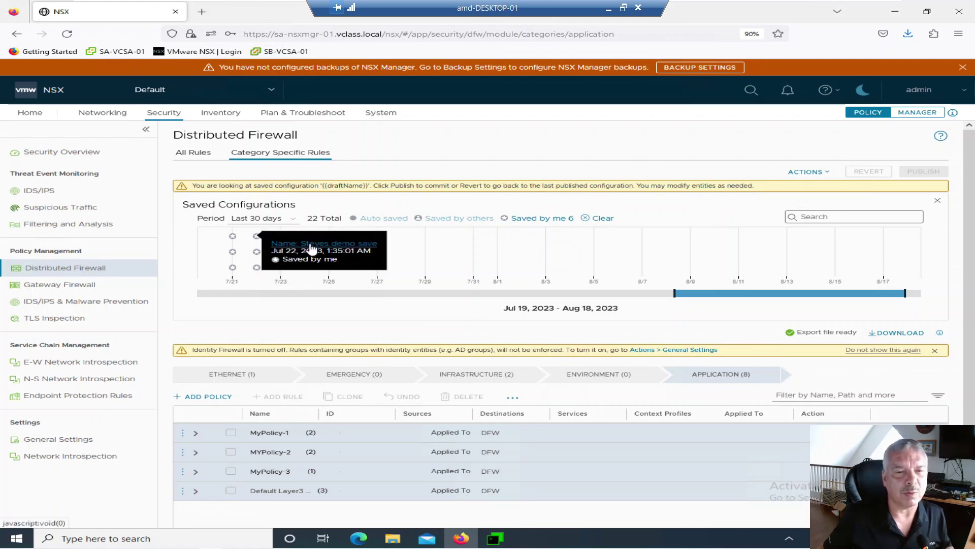
pyautogui.click(311, 246)
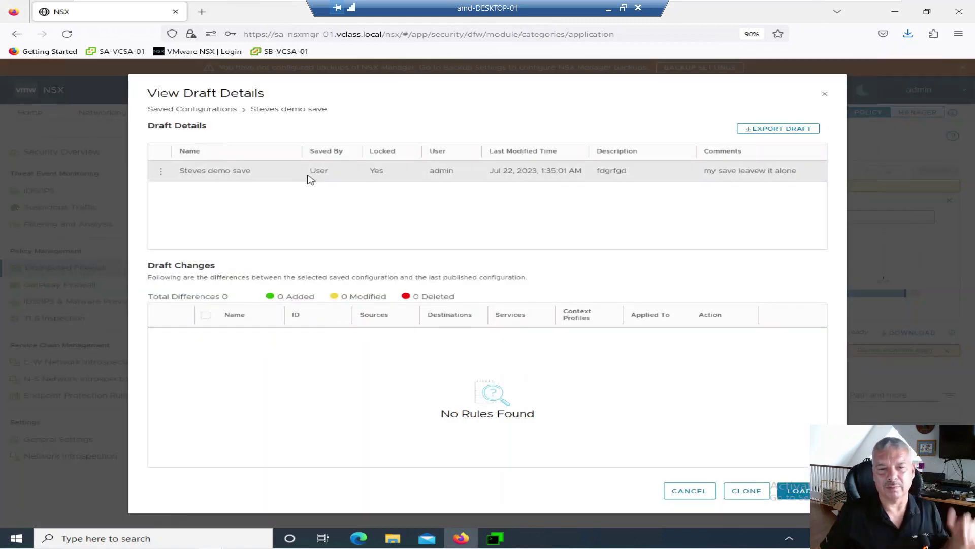
pyautogui.click(685, 489)
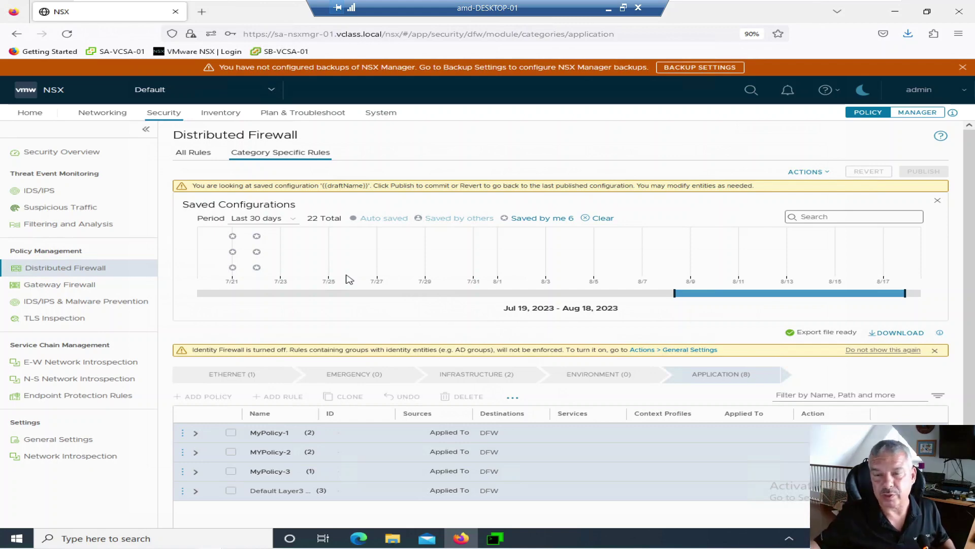
# - Set the timeline to Last 1 day and Saved by me, then drag it to Jul 21 – Aug 20, 2023
pyautogui.click(796, 172)
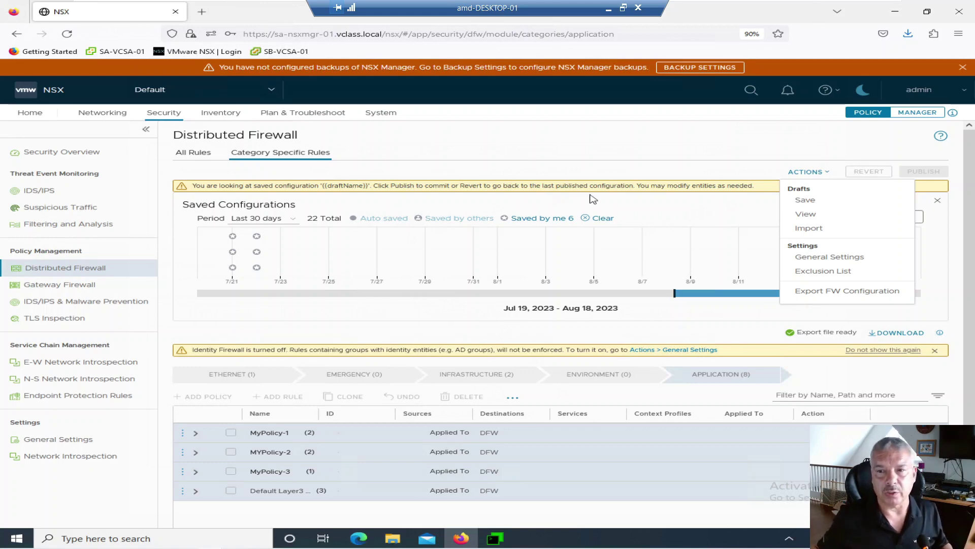
pyautogui.click(810, 217)
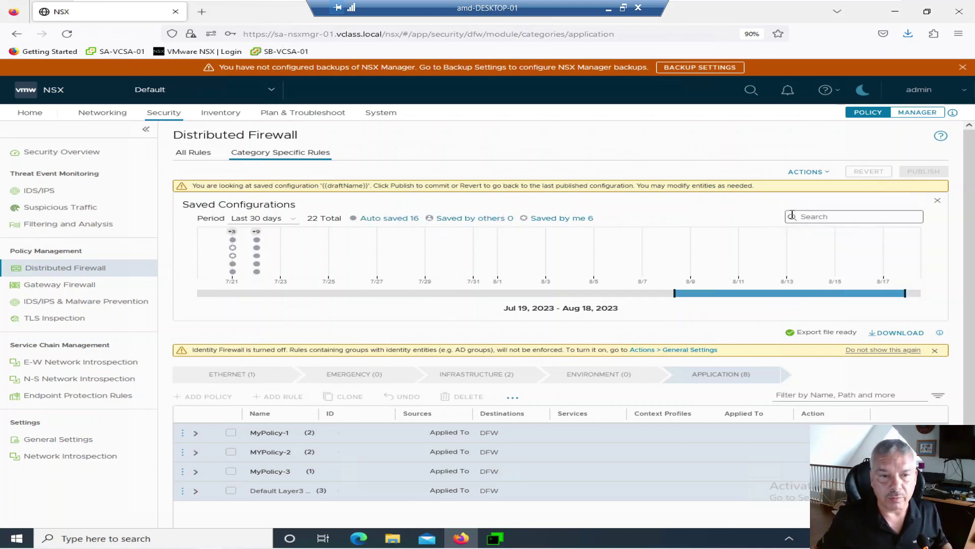
pyautogui.click(279, 221)
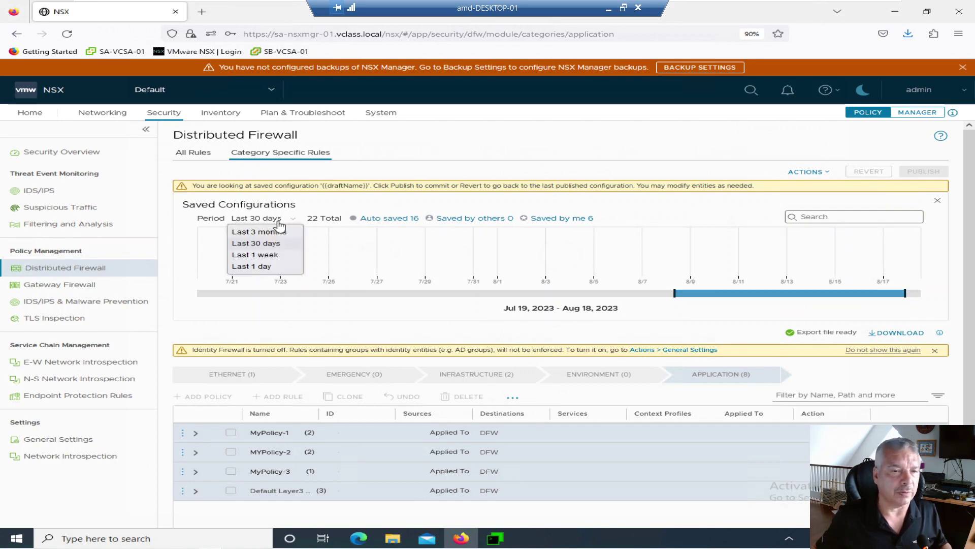
pyautogui.click(267, 266)
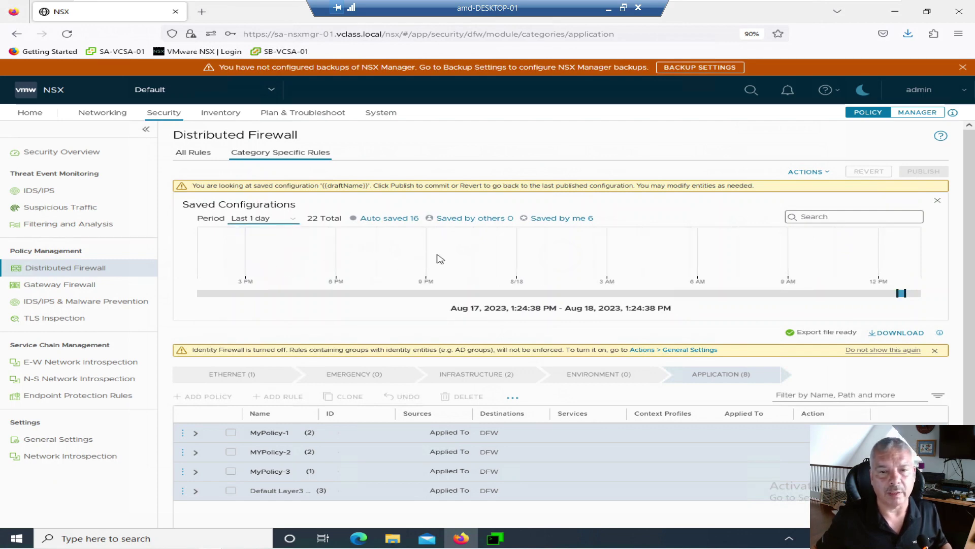
pyautogui.click(560, 220)
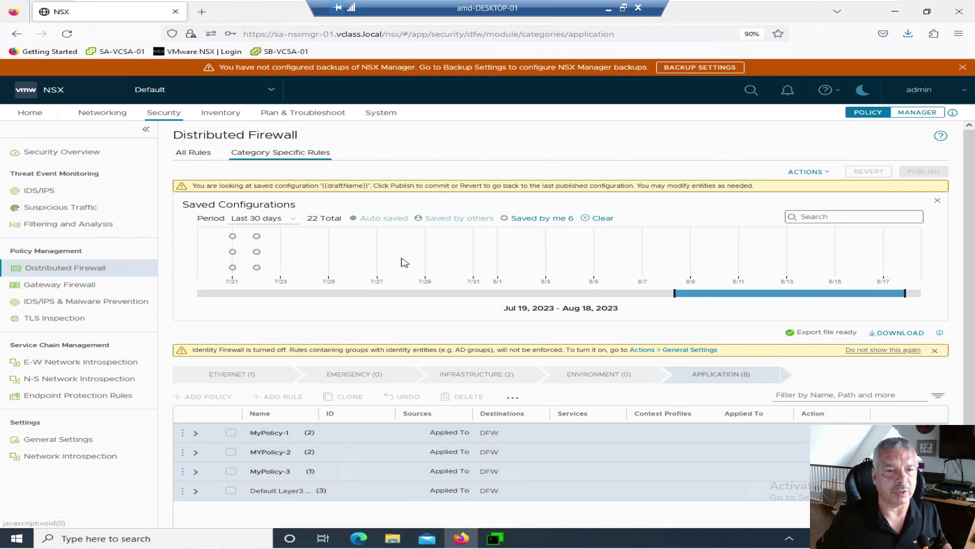
pyautogui.click(275, 223)
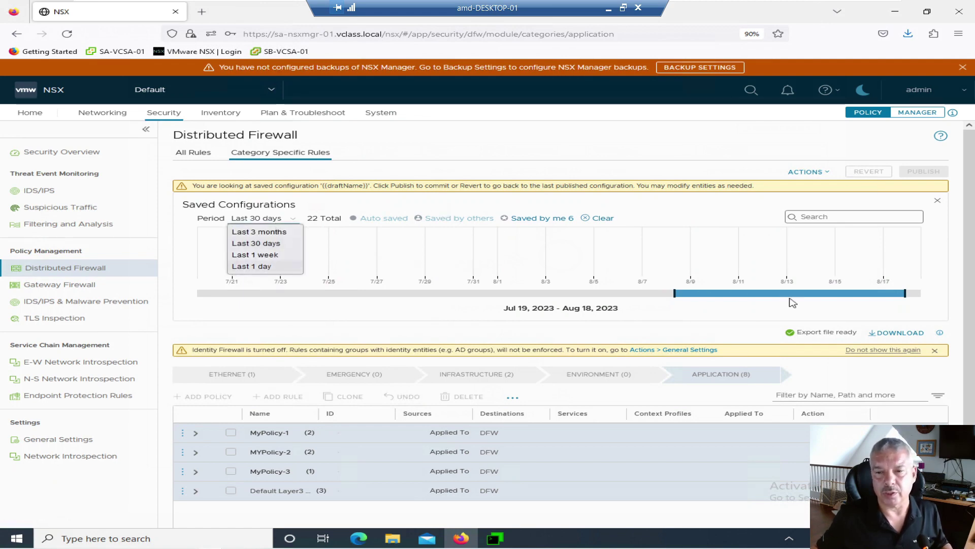
pyautogui.click(759, 298)
pyautogui.moveTo(758, 298); pyautogui.dragTo(805, 297)
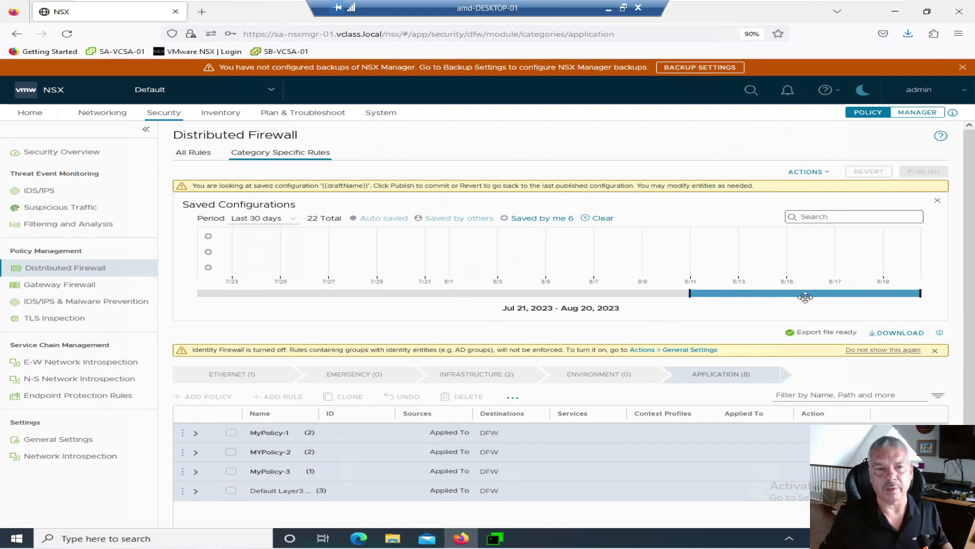